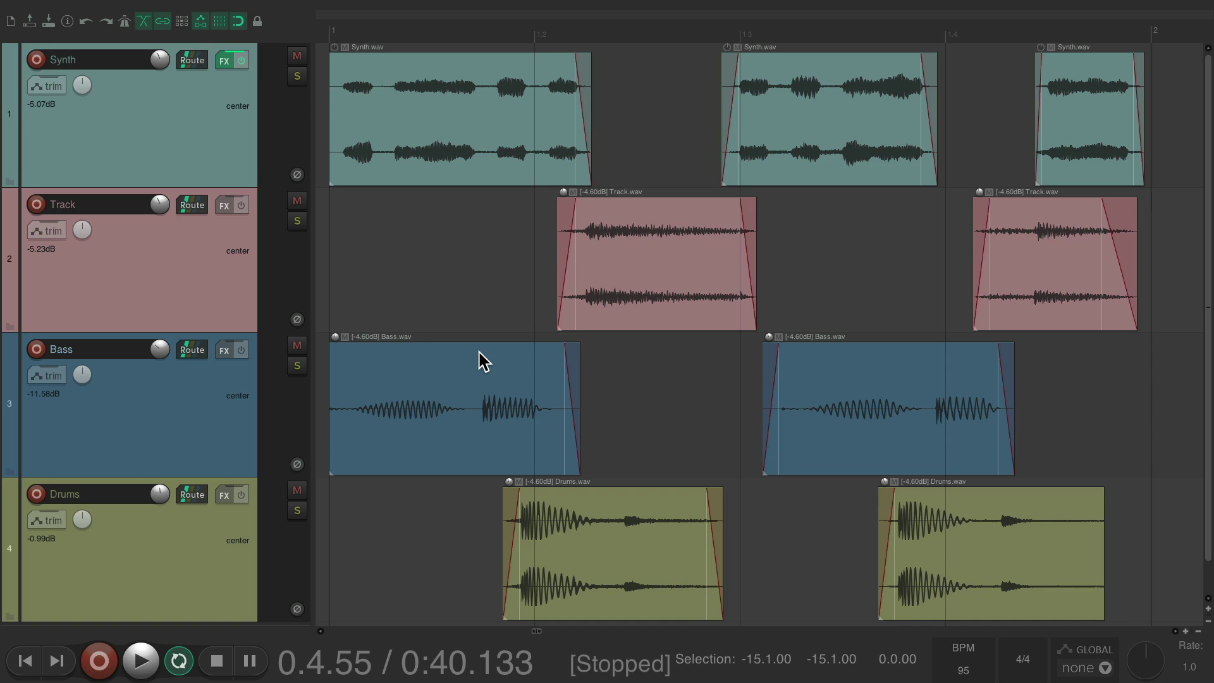
Step: Select the Synth track, then Shift-click Drums so Synth, Track, Bass and Drums are selected
{"action": "left_click", "coordinate": [190, 134]}
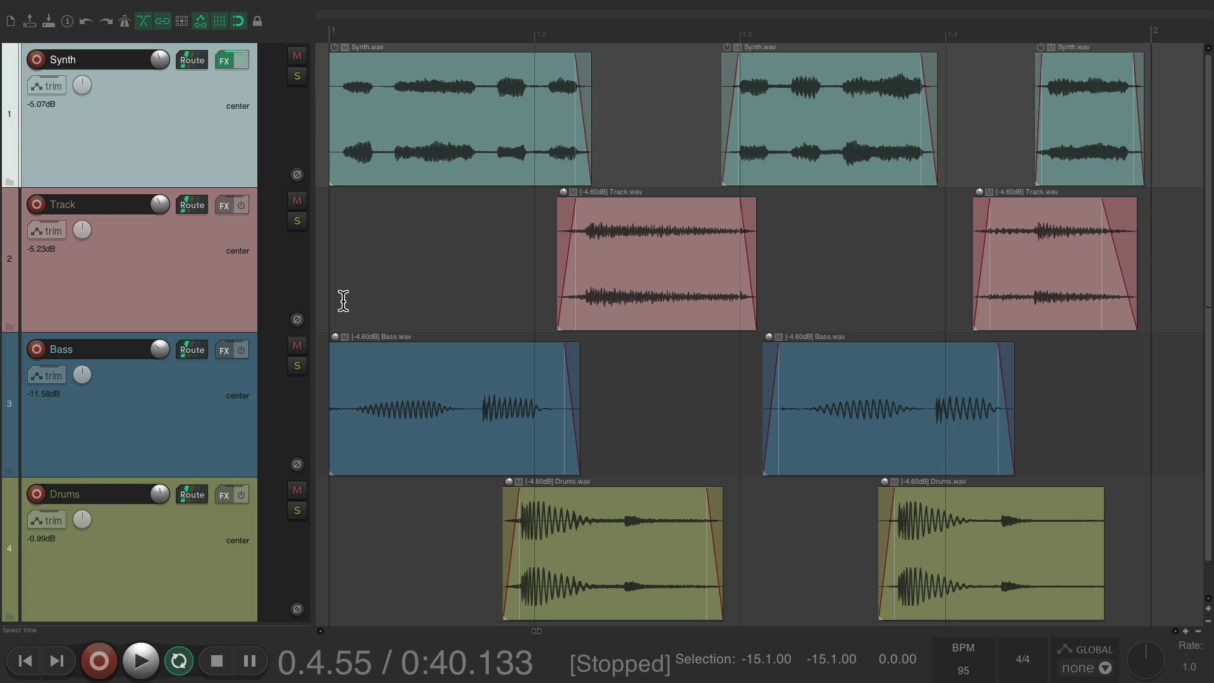
{"action": "left_click", "coordinate": [183, 548], "text": "shift"}
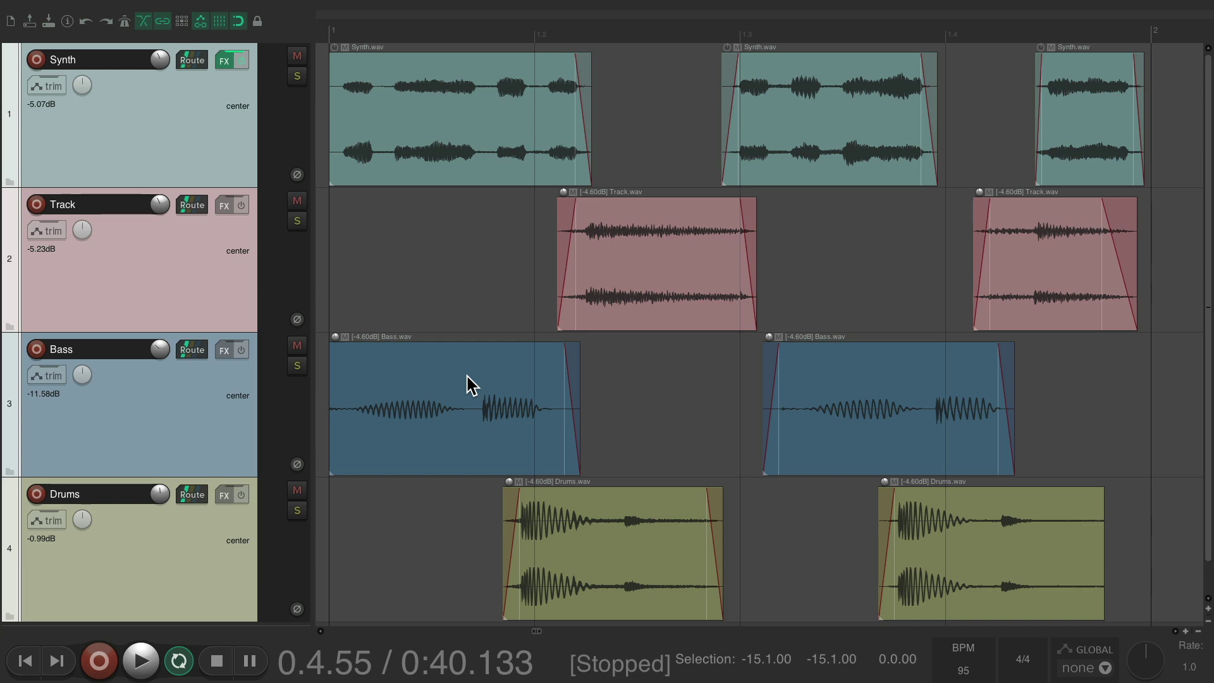
Step: Open the Mixer and drag faders to test linked volume changes across the selected tracks
{"action": "key", "text": "ctrl+m"}
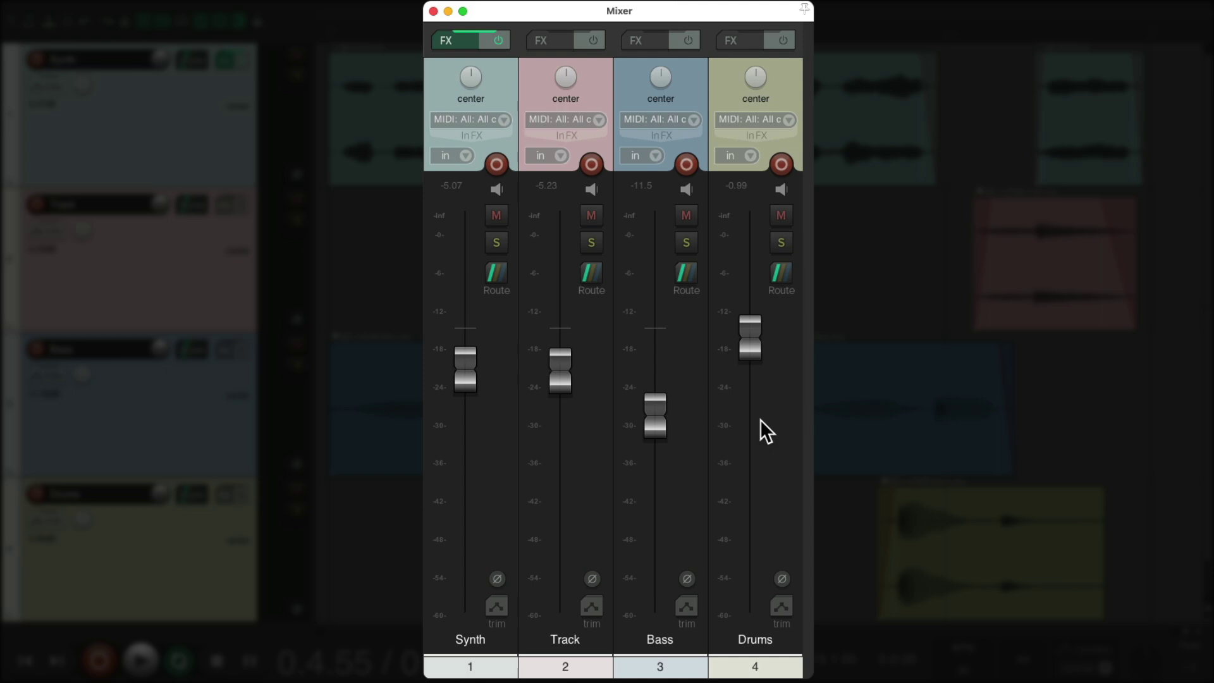
{"action": "left_click_drag", "start_coordinate": [472, 373], "coordinate": [491, 405]}
{"action": "left_click_drag", "start_coordinate": [562, 380], "coordinate": [720, 434]}
{"action": "left_click_drag", "start_coordinate": [746, 350], "coordinate": [742, 389]}
Step: Test linked pan, record-arm, mute, solo and phase on all four tracks, resetting pan to center
{"action": "left_click_drag", "start_coordinate": [473, 79], "coordinate": [473, 84]}
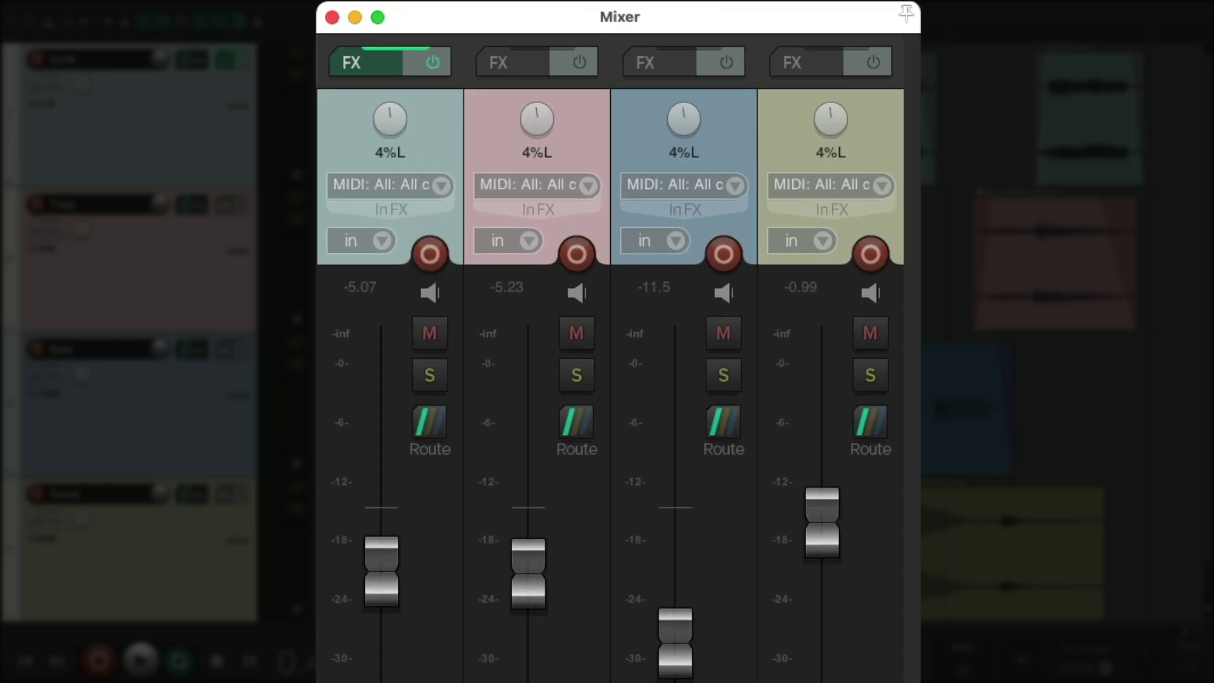
{"action": "left_click_drag", "start_coordinate": [390, 119], "coordinate": [390, 122]}
{"action": "double_click", "coordinate": [390, 118]}
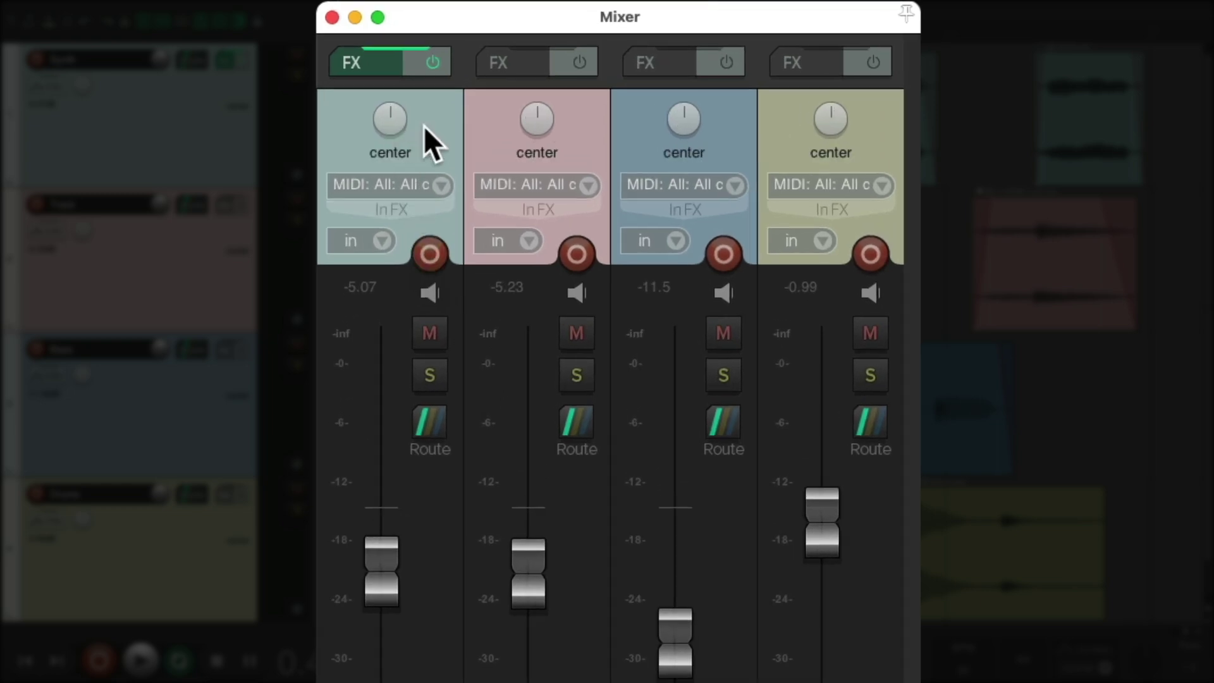
{"action": "left_click", "coordinate": [431, 254]}
{"action": "left_click", "coordinate": [431, 254]}
{"action": "left_click", "coordinate": [430, 333]}
{"action": "left_click", "coordinate": [431, 333]}
{"action": "left_click", "coordinate": [431, 369]}
{"action": "left_click", "coordinate": [431, 372]}
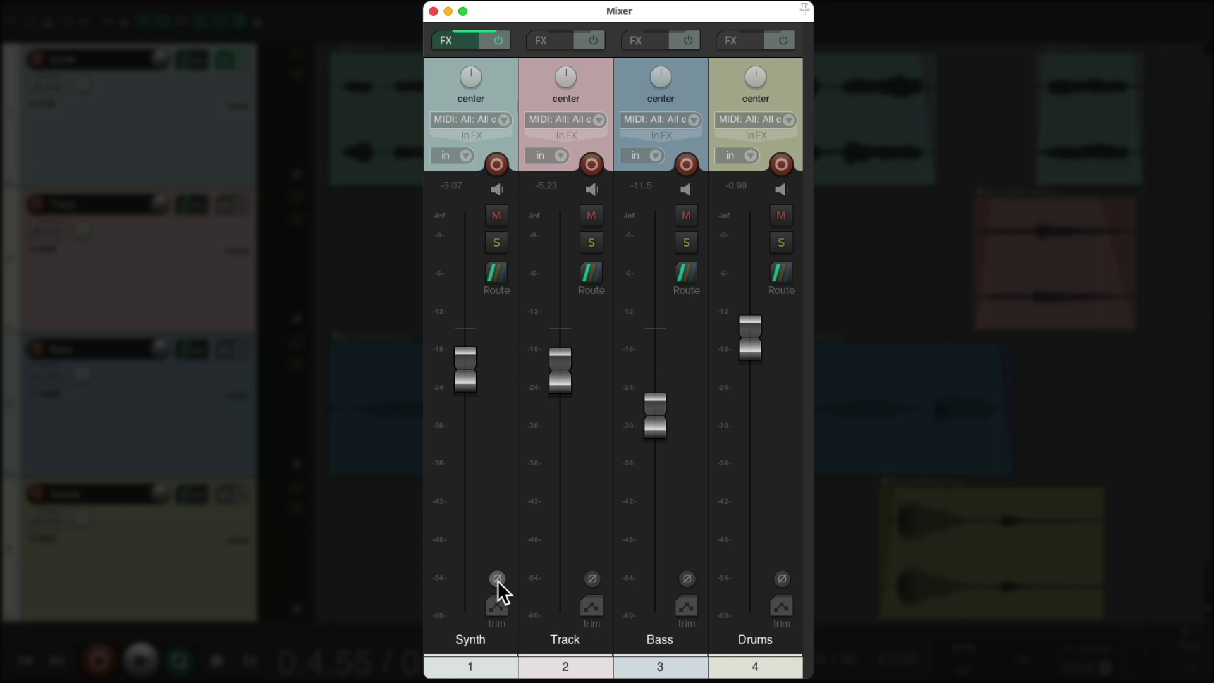
{"action": "left_click", "coordinate": [498, 581]}
{"action": "left_click", "coordinate": [498, 581]}
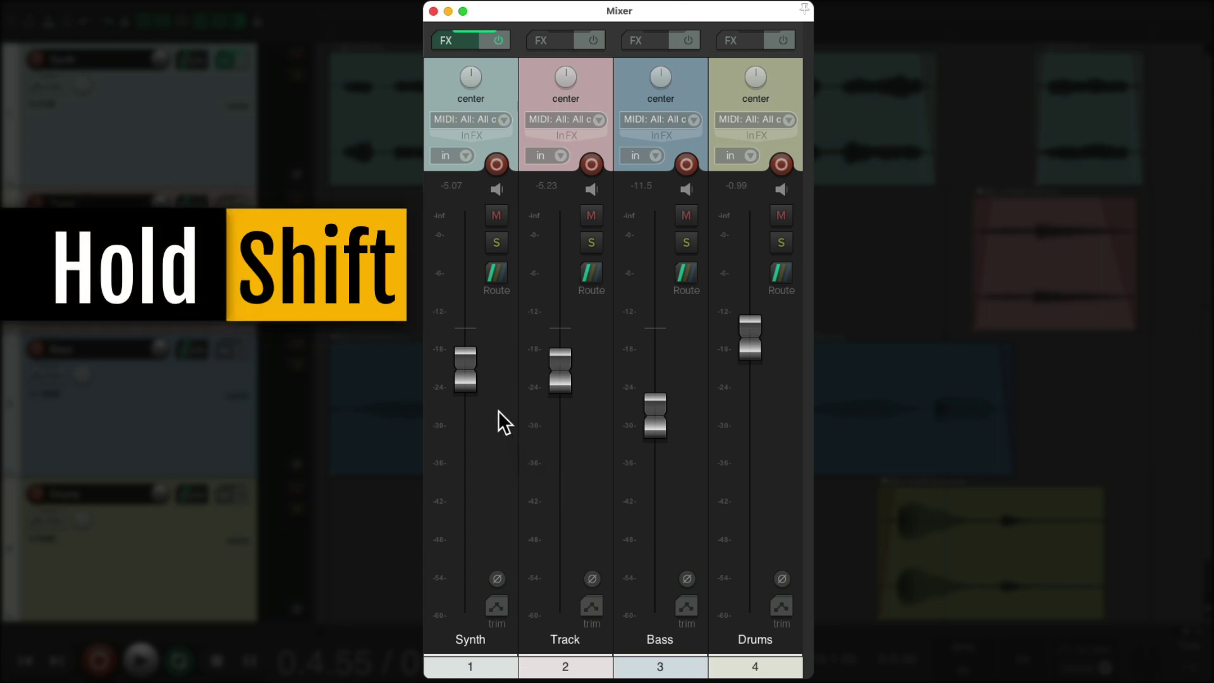
{"action": "mouse_move", "coordinate": [464, 369]}
{"action": "left_mouse_down"}
{"action": "mouse_move", "coordinate": [465, 424]}
{"action": "mouse_move", "coordinate": [465, 370]}
{"action": "left_mouse_up"}
{"action": "left_click_drag", "start_coordinate": [556, 380], "coordinate": [557, 363]}
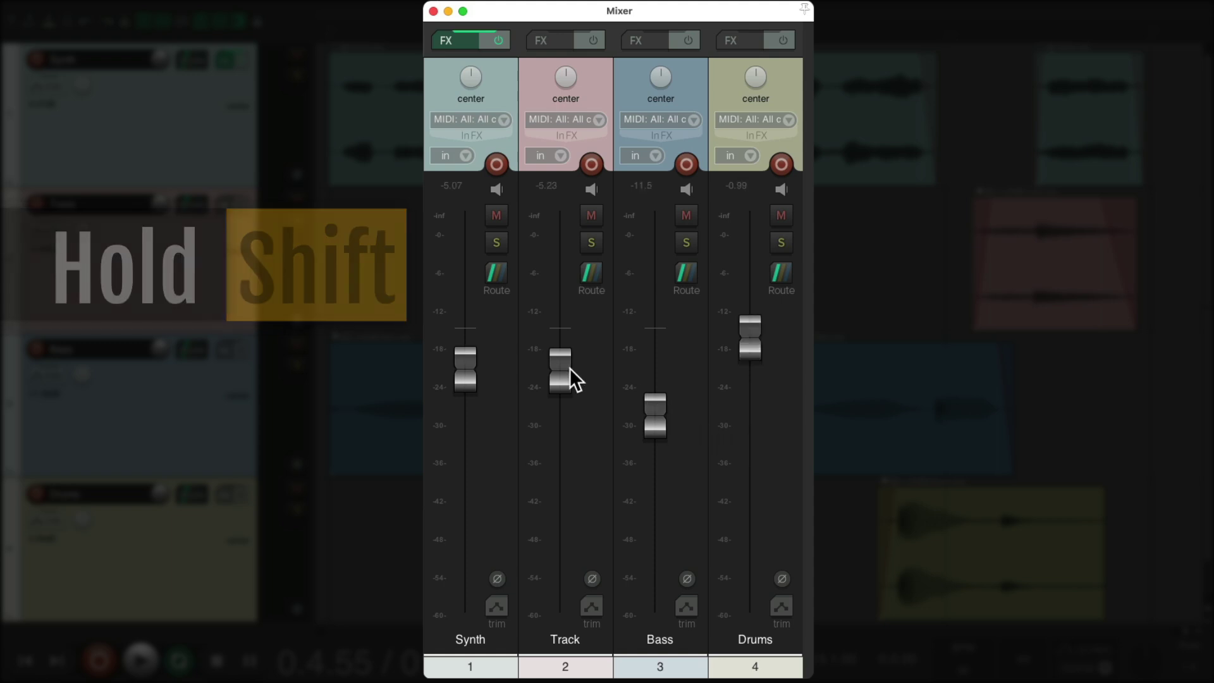
{"action": "mouse_move", "coordinate": [560, 370]}
{"action": "left_mouse_down"}
{"action": "mouse_move", "coordinate": [564, 411]}
{"action": "mouse_move", "coordinate": [562, 386]}
{"action": "left_mouse_up"}
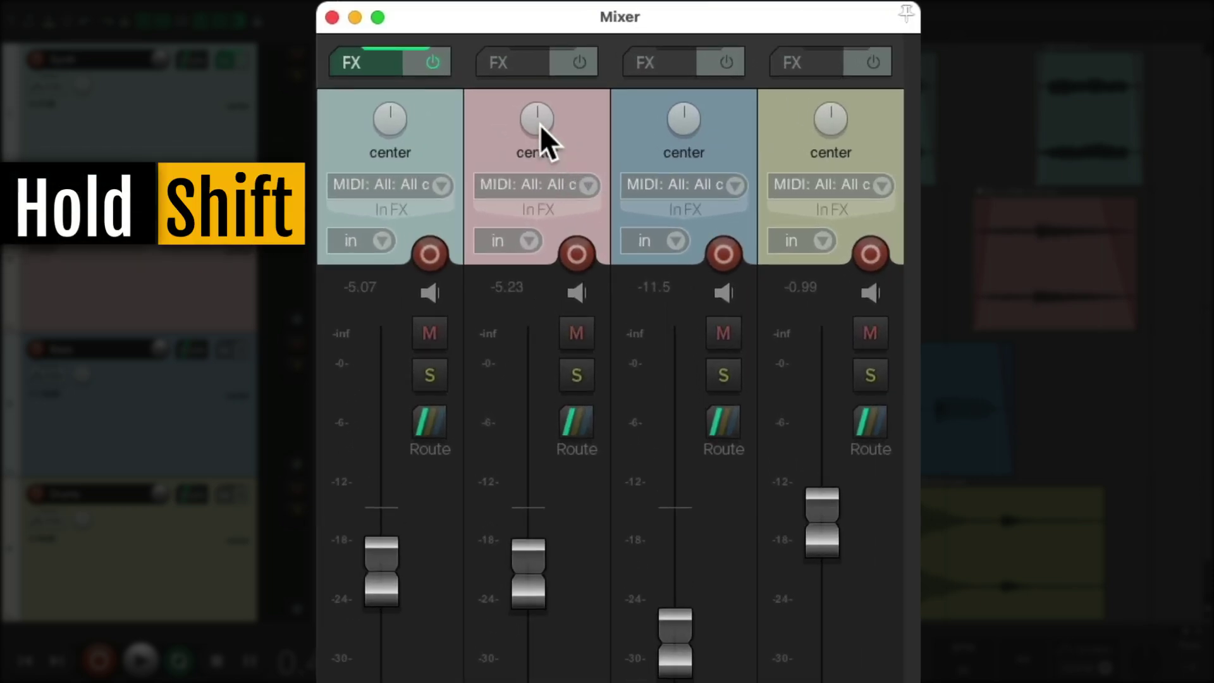
{"action": "mouse_move", "coordinate": [539, 125]}
{"action": "left_mouse_down"}
{"action": "mouse_move", "coordinate": [540, 111]}
{"action": "mouse_move", "coordinate": [540, 125]}
{"action": "left_mouse_up"}
{"action": "mouse_move", "coordinate": [655, 124]}
{"action": "left_mouse_down"}
{"action": "mouse_move", "coordinate": [656, 142]}
{"action": "mouse_move", "coordinate": [655, 126]}
{"action": "left_mouse_up"}
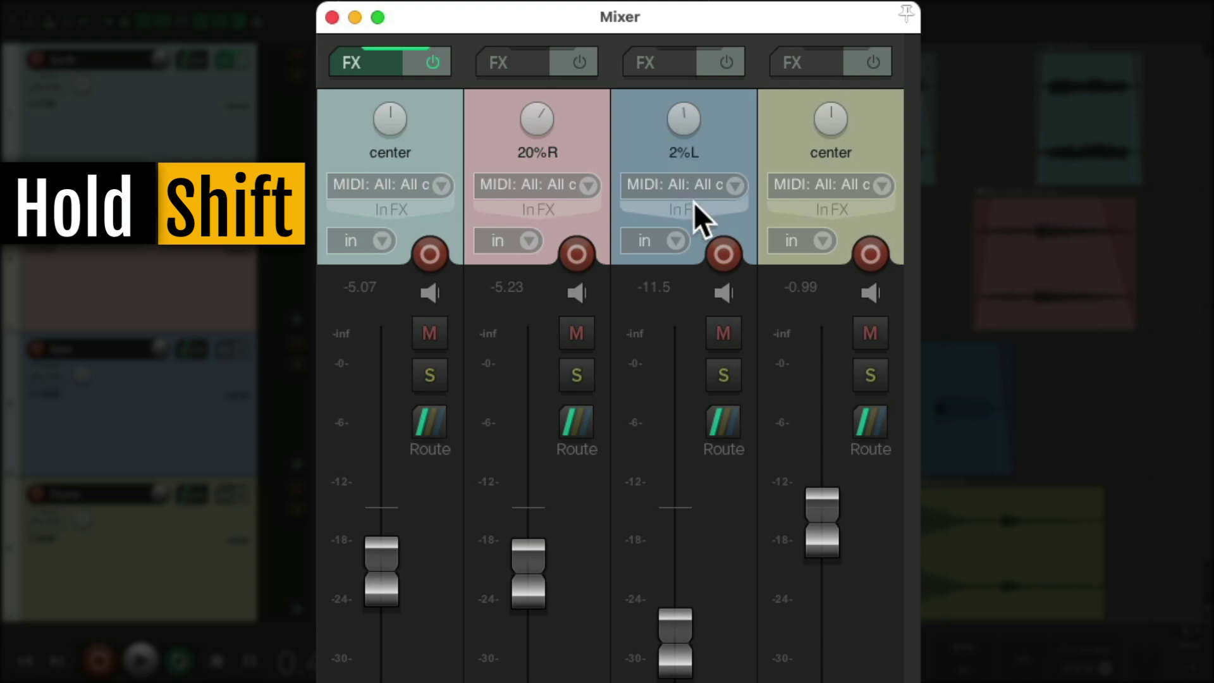
{"action": "left_click", "coordinate": [723, 254]}
{"action": "left_click", "coordinate": [569, 335]}
{"action": "left_click", "coordinate": [569, 335]}
{"action": "left_click", "coordinate": [430, 370]}
{"action": "left_click", "coordinate": [429, 373]}
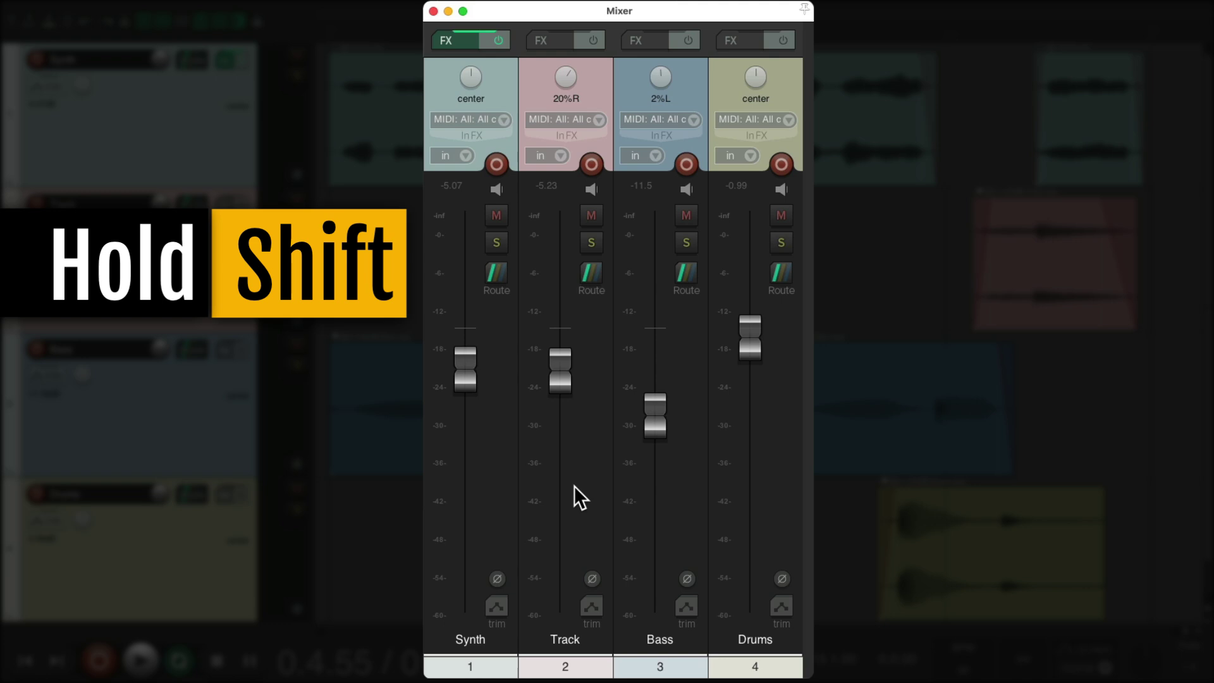
{"action": "key", "text": "super+z"}
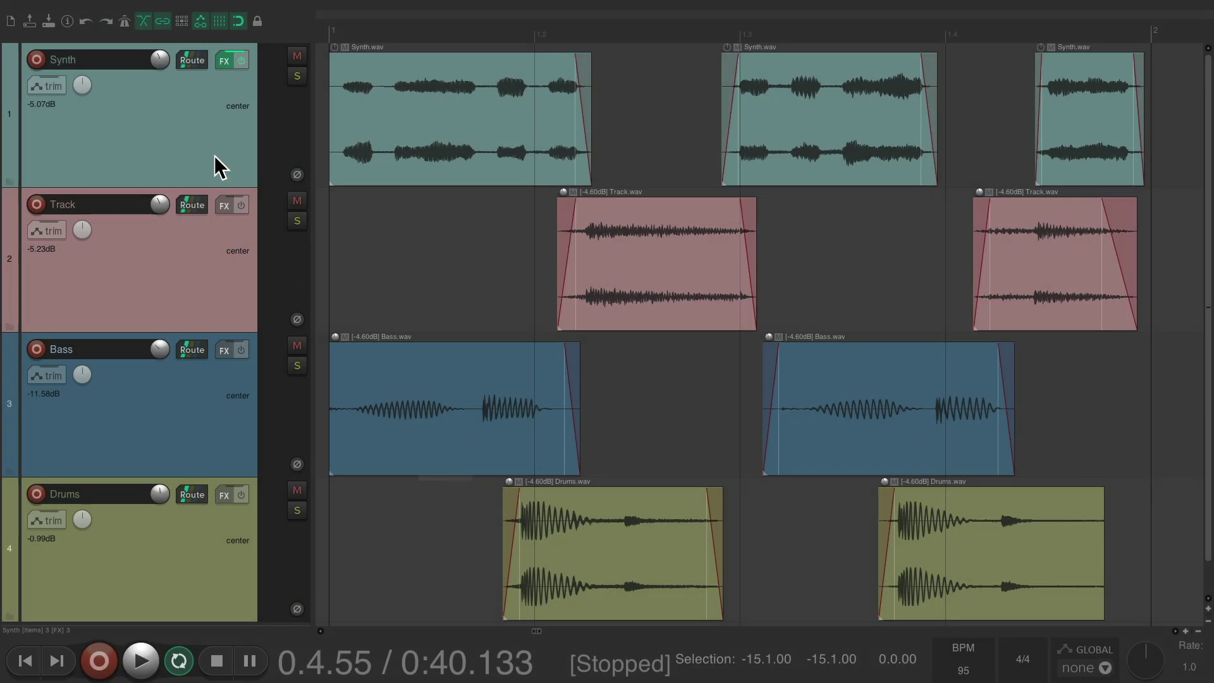
Step: Select all four tracks and put them in Group 1 with every lead and follow option enabled
{"action": "left_click", "coordinate": [214, 155]}
{"action": "left_click", "coordinate": [206, 544], "text": "shift"}
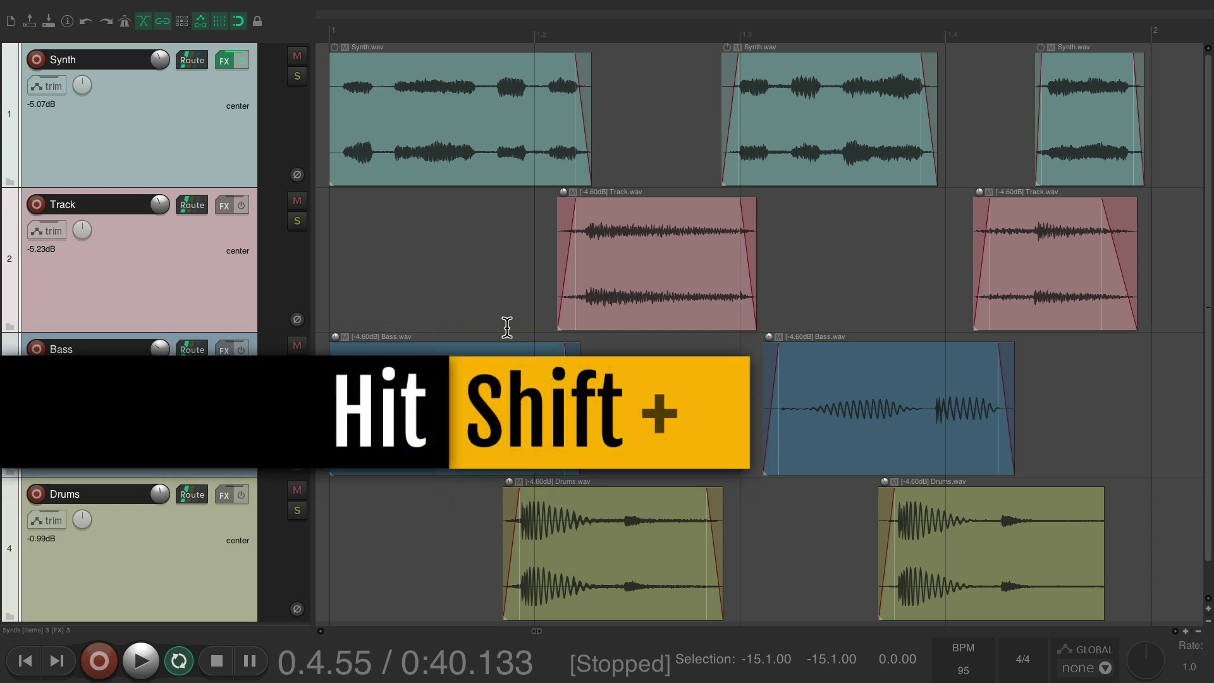
{"action": "key", "text": "shift+g"}
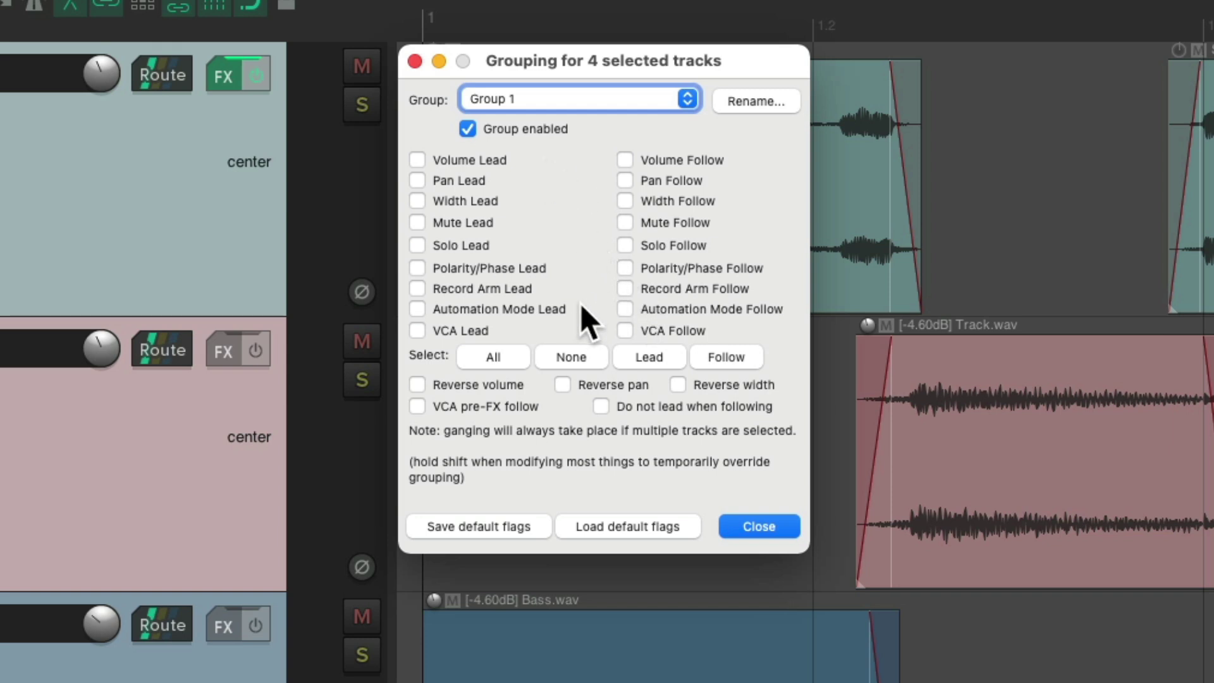
{"action": "left_click", "coordinate": [515, 356]}
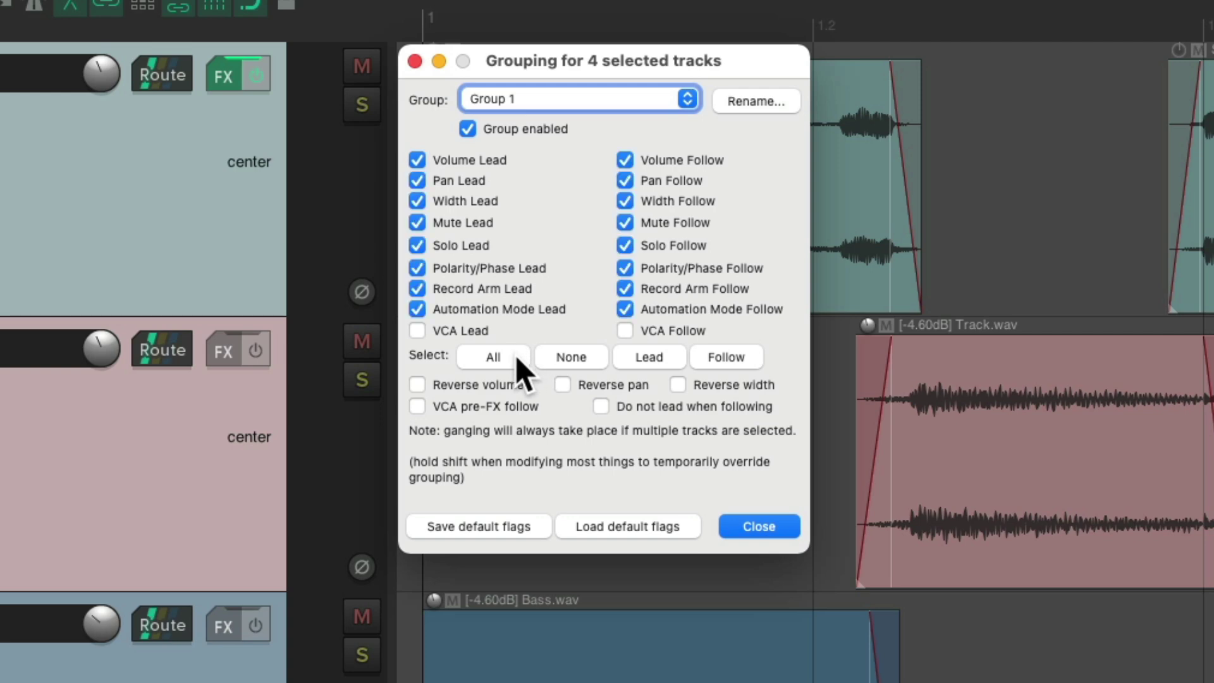
{"action": "left_click", "coordinate": [759, 526]}
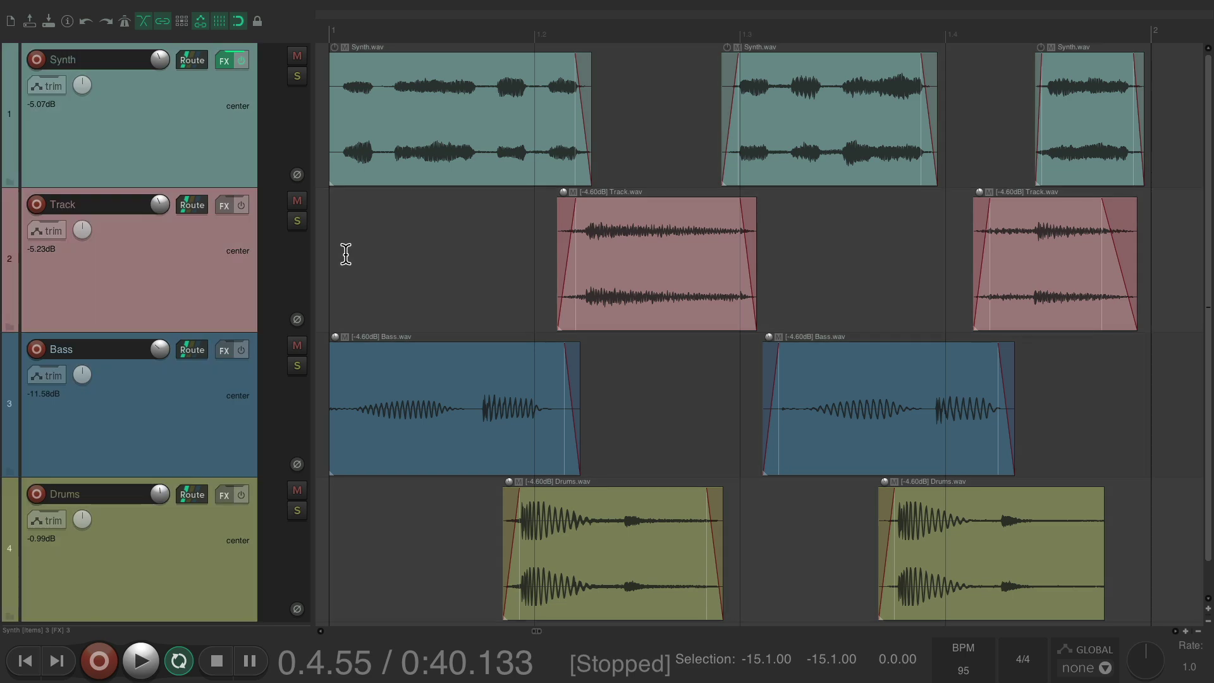
Step: Open the Mixer and test grouped volume drags from Synth, Track and Bass, undoing each
{"action": "key", "text": "super+m"}
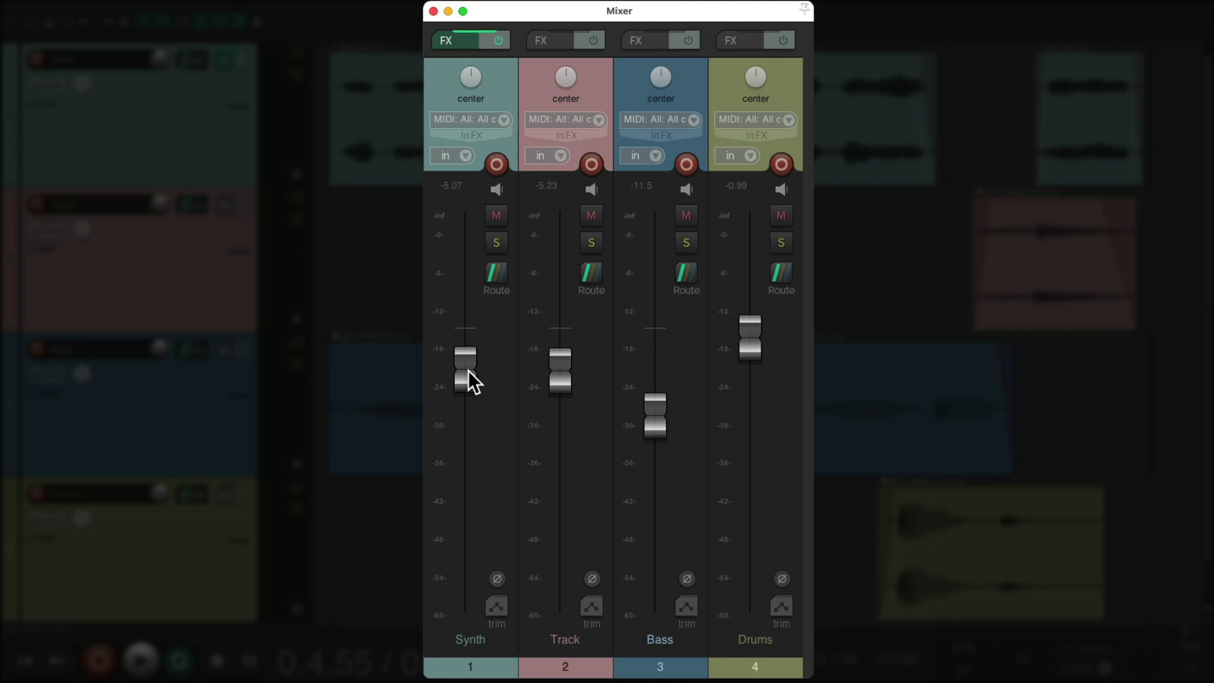
{"action": "mouse_move", "coordinate": [467, 370]}
{"action": "left_mouse_down"}
{"action": "mouse_move", "coordinate": [469, 436]}
{"action": "mouse_move", "coordinate": [470, 378]}
{"action": "left_mouse_up"}
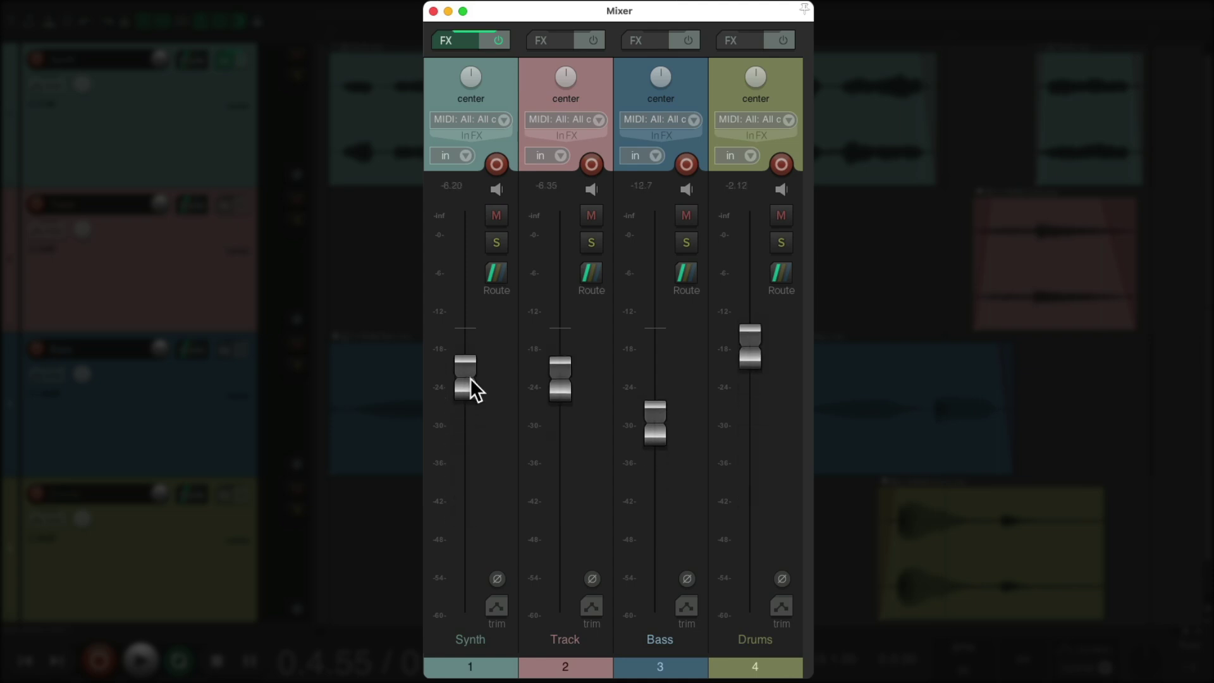
{"action": "key", "text": "super+z"}
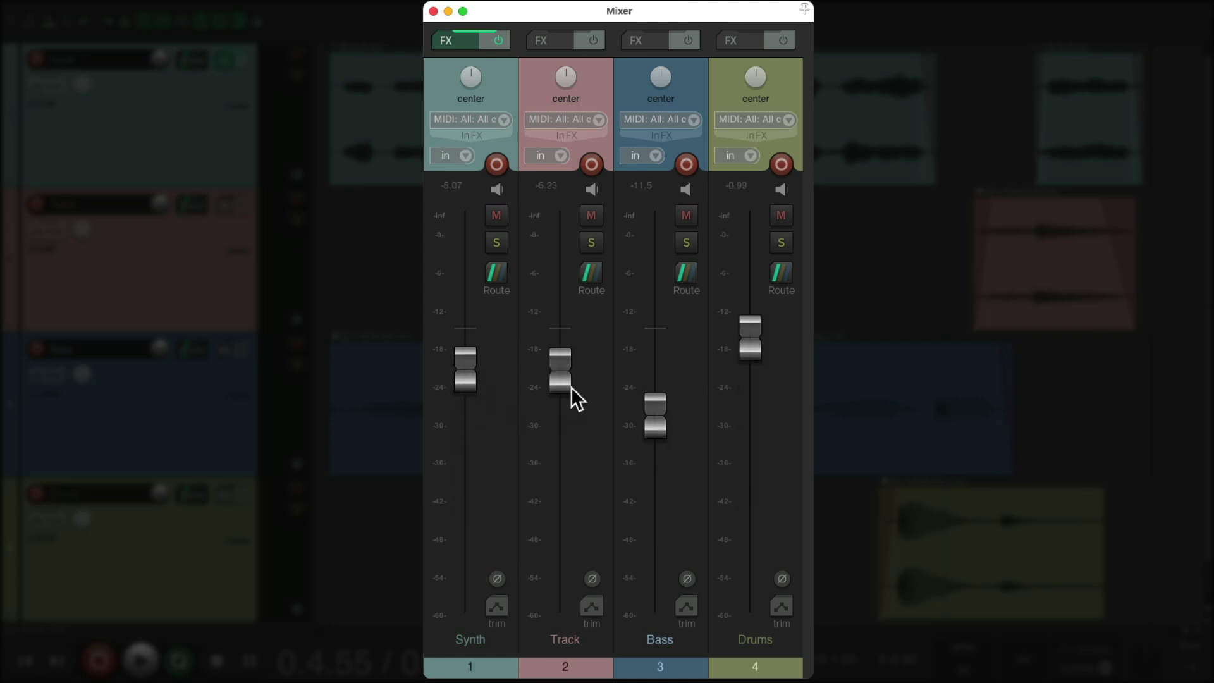
{"action": "left_click_drag", "start_coordinate": [568, 384], "coordinate": [563, 417]}
{"action": "key", "text": "super+z"}
{"action": "left_click_drag", "start_coordinate": [657, 432], "coordinate": [667, 447]}
{"action": "key", "text": "super+z"}
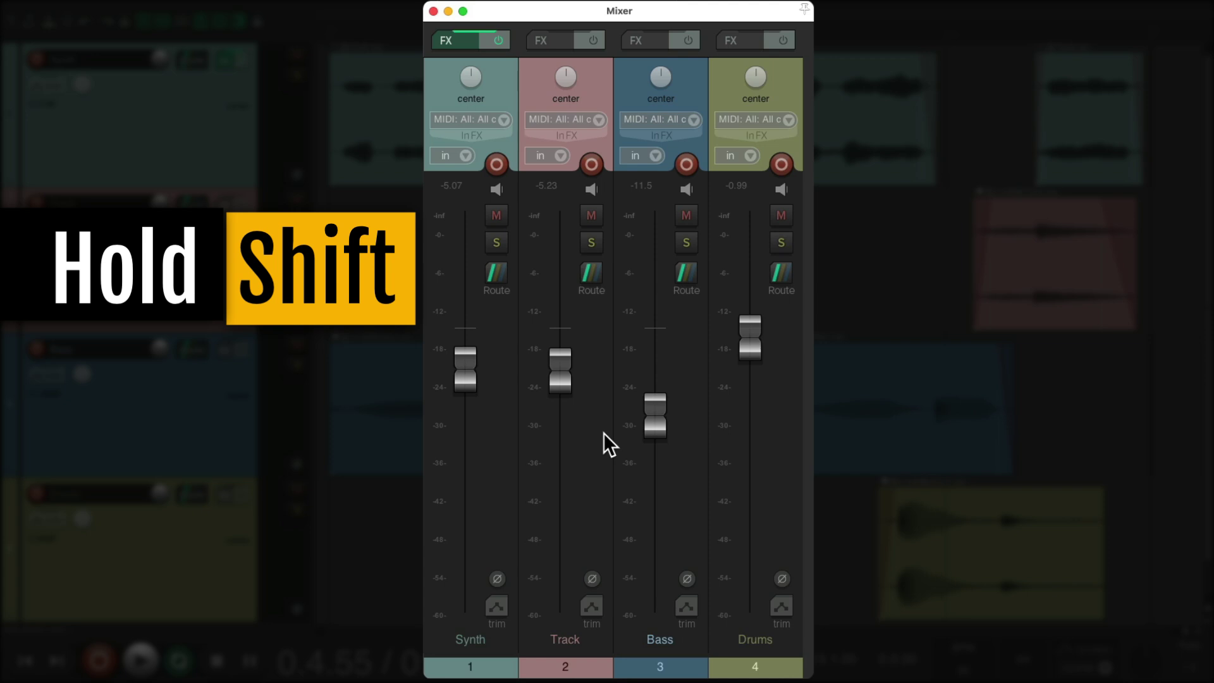
Step: Lower Synth alone to -12.1 dB, pan the group to 21%R and Track alone to 33%R
{"action": "left_click_drag", "start_coordinate": [468, 365], "coordinate": [467, 411]}
{"action": "left_click_drag", "start_coordinate": [576, 372], "coordinate": [653, 406]}
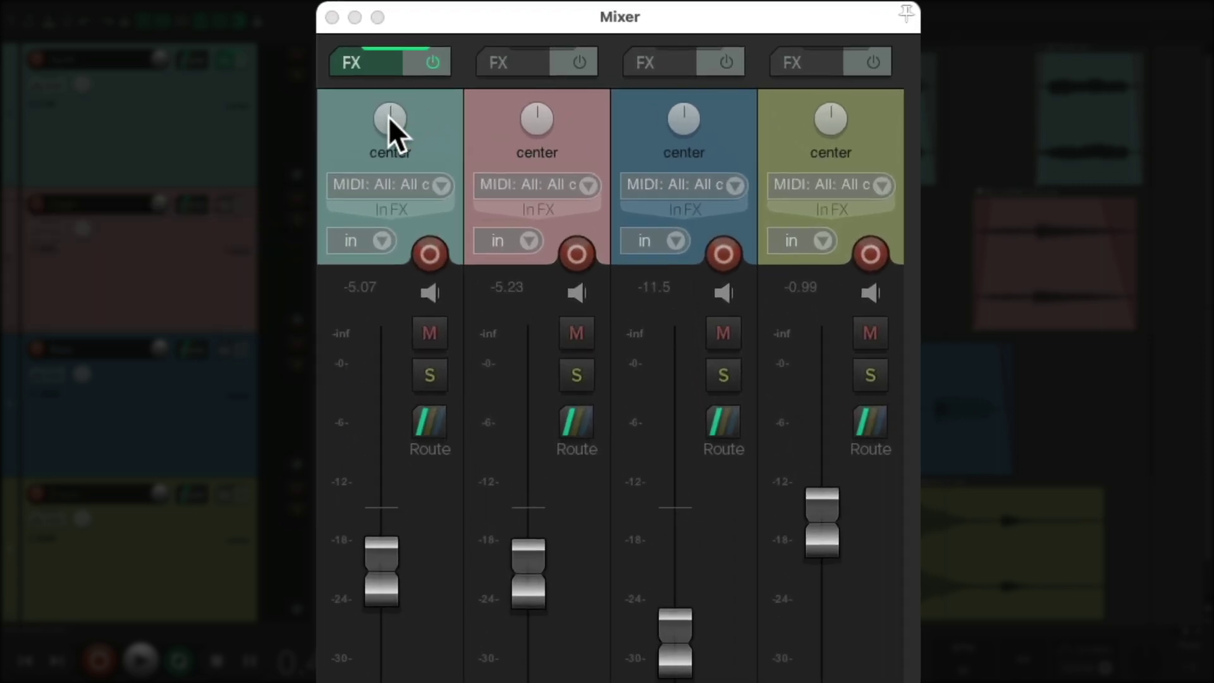
{"action": "mouse_move", "coordinate": [388, 117]}
{"action": "left_mouse_down"}
{"action": "mouse_move", "coordinate": [388, 45]}
{"action": "mouse_move", "coordinate": [388, 117]}
{"action": "left_mouse_up"}
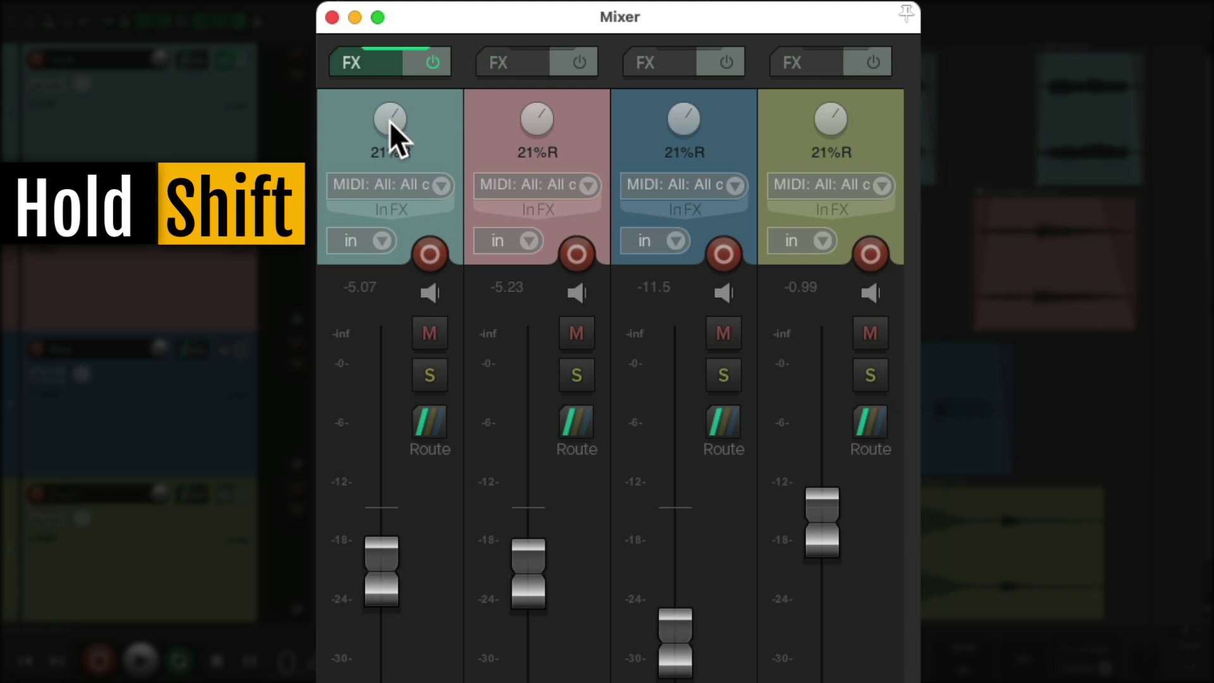
{"action": "left_click_drag", "start_coordinate": [386, 119], "coordinate": [468, 121]}
{"action": "left_click_drag", "start_coordinate": [542, 120], "coordinate": [502, 188]}
Step: Test grouped versus single-track record-arm, mute and solo, leaving everything disarmed, unmuted and unsoloed
{"action": "left_click", "coordinate": [430, 253]}
{"action": "left_click", "coordinate": [431, 251]}
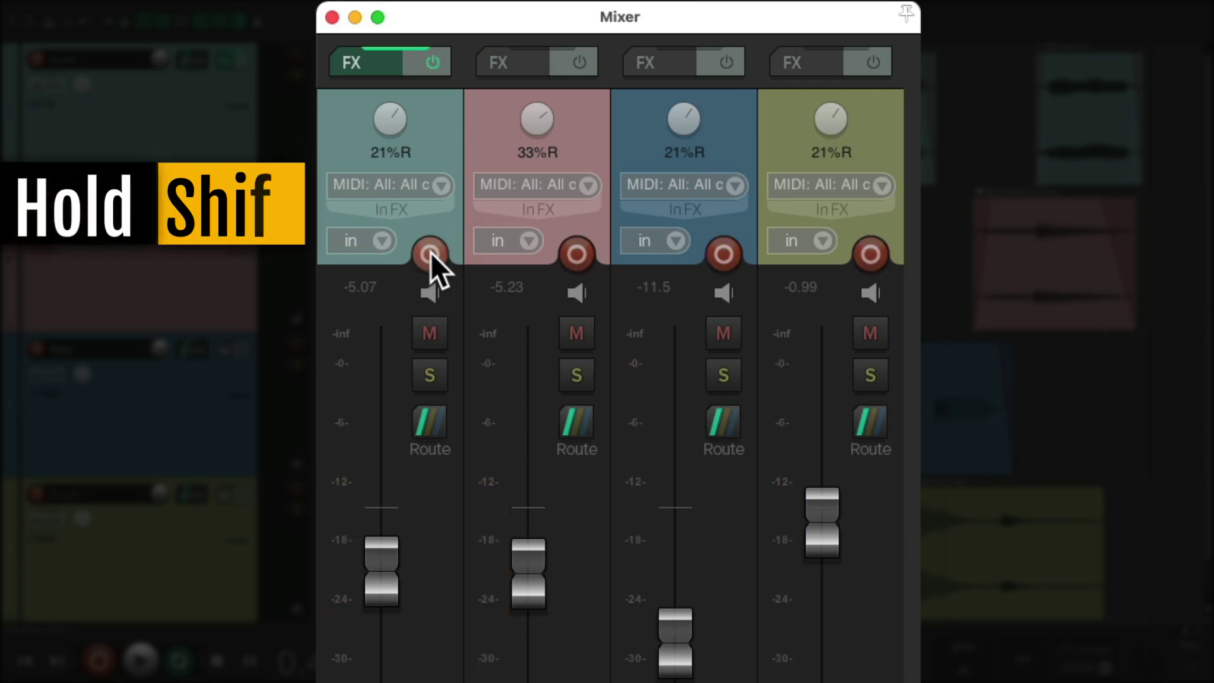
{"action": "left_click", "coordinate": [431, 254], "text": "shift"}
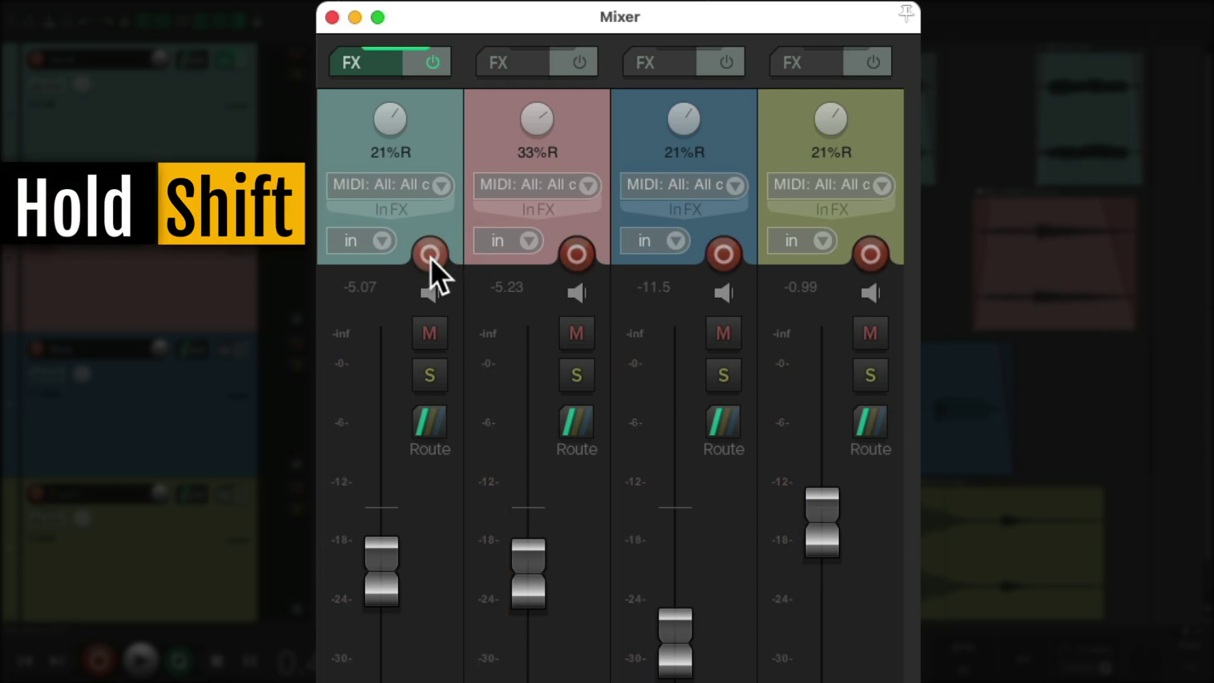
{"action": "left_click", "coordinate": [566, 256]}
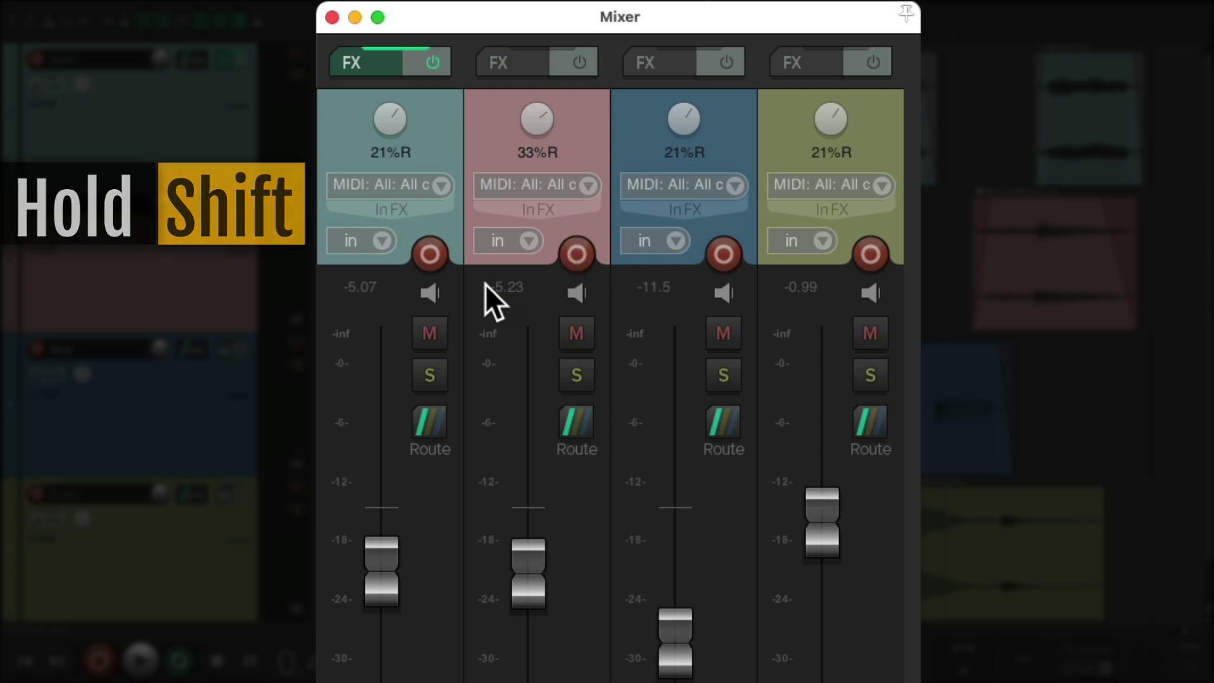
{"action": "left_click", "coordinate": [427, 330]}
{"action": "left_click", "coordinate": [427, 330]}
{"action": "left_click", "coordinate": [428, 369]}
{"action": "left_click", "coordinate": [428, 368]}
{"action": "left_click", "coordinate": [435, 335], "text": "shift"}
{"action": "left_click", "coordinate": [435, 335], "text": "shift"}
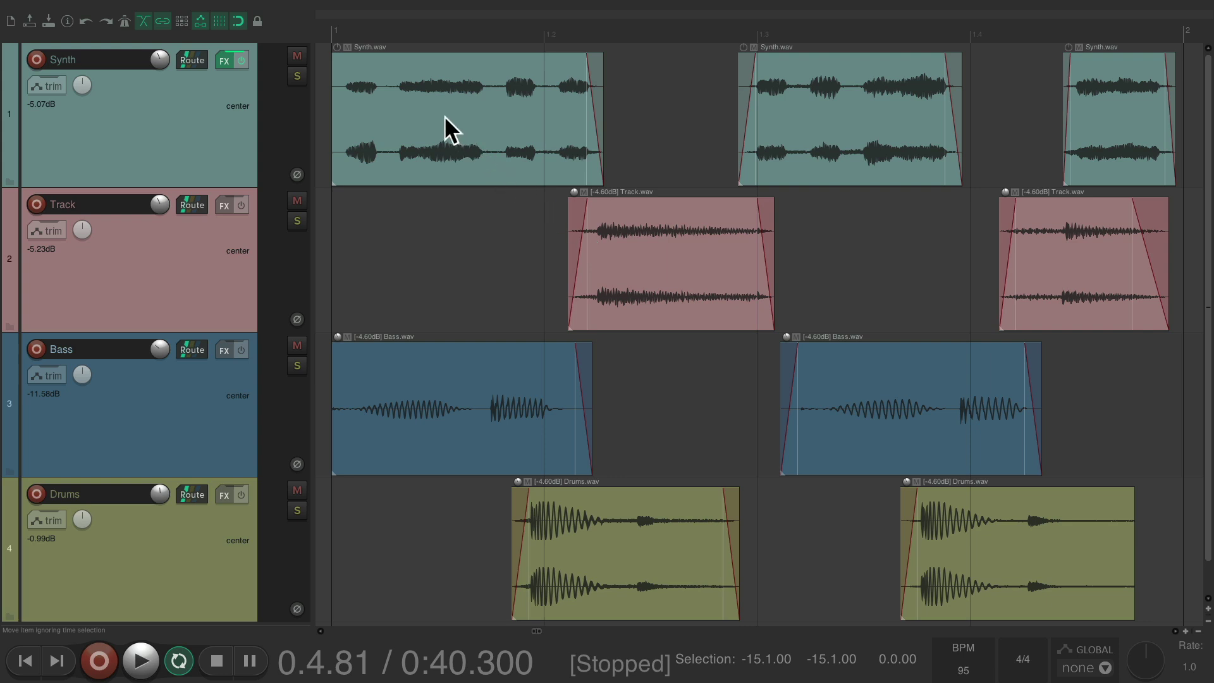
Step: Select the items across all four tracks and group all nine together
{"action": "left_click_drag", "start_coordinate": [445, 116], "coordinate": [1093, 530]}
{"action": "key", "text": "g"}
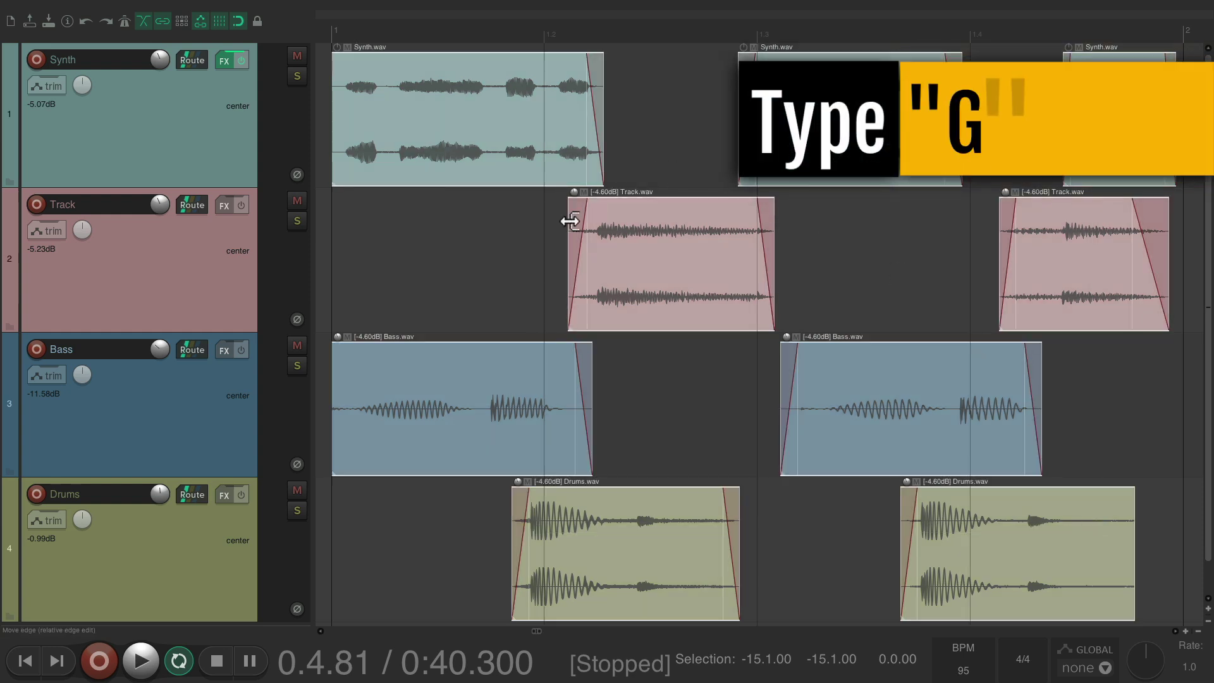
{"action": "key", "text": "g"}
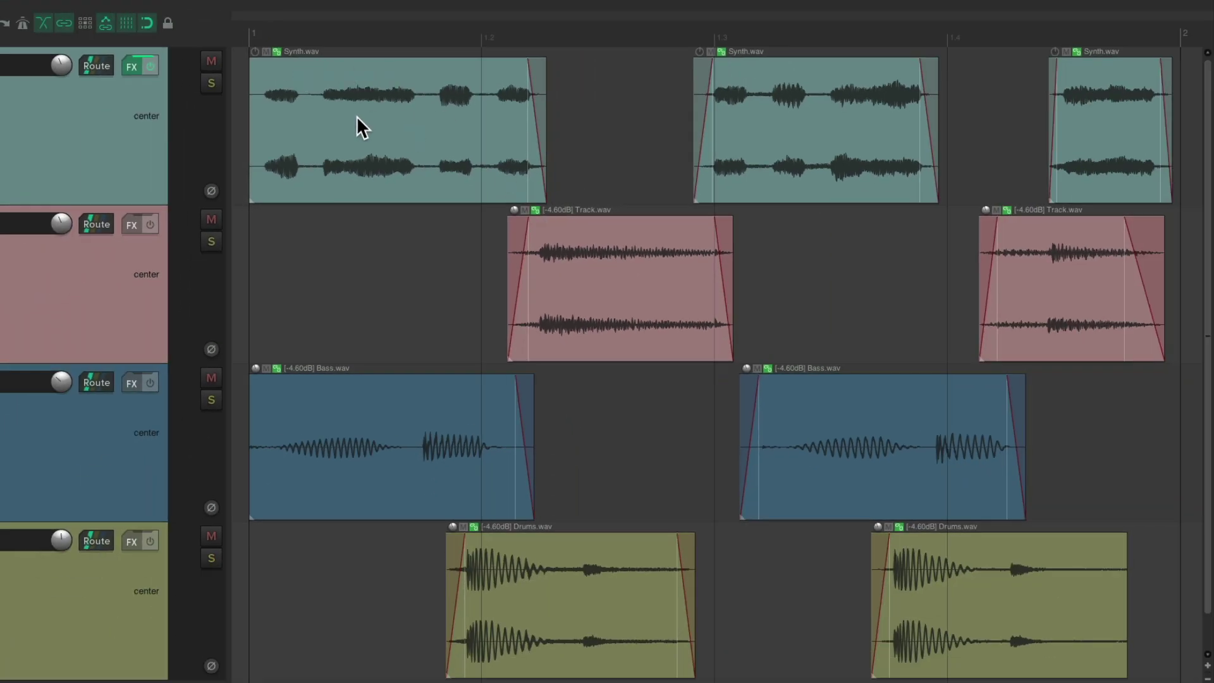
Step: Drag the grouped Synth.wav and Track.wav items so the whole group moves and snaps to the bar
{"action": "left_click", "coordinate": [356, 92]}
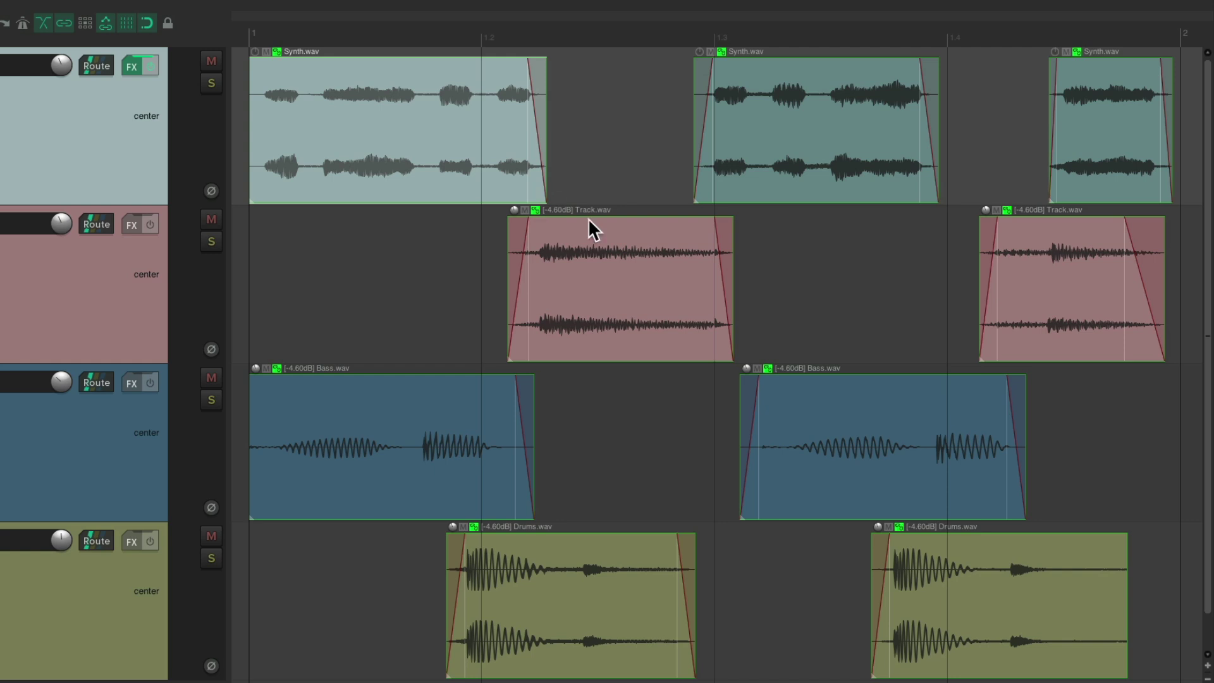
{"action": "left_click_drag", "start_coordinate": [590, 233], "coordinate": [652, 291]}
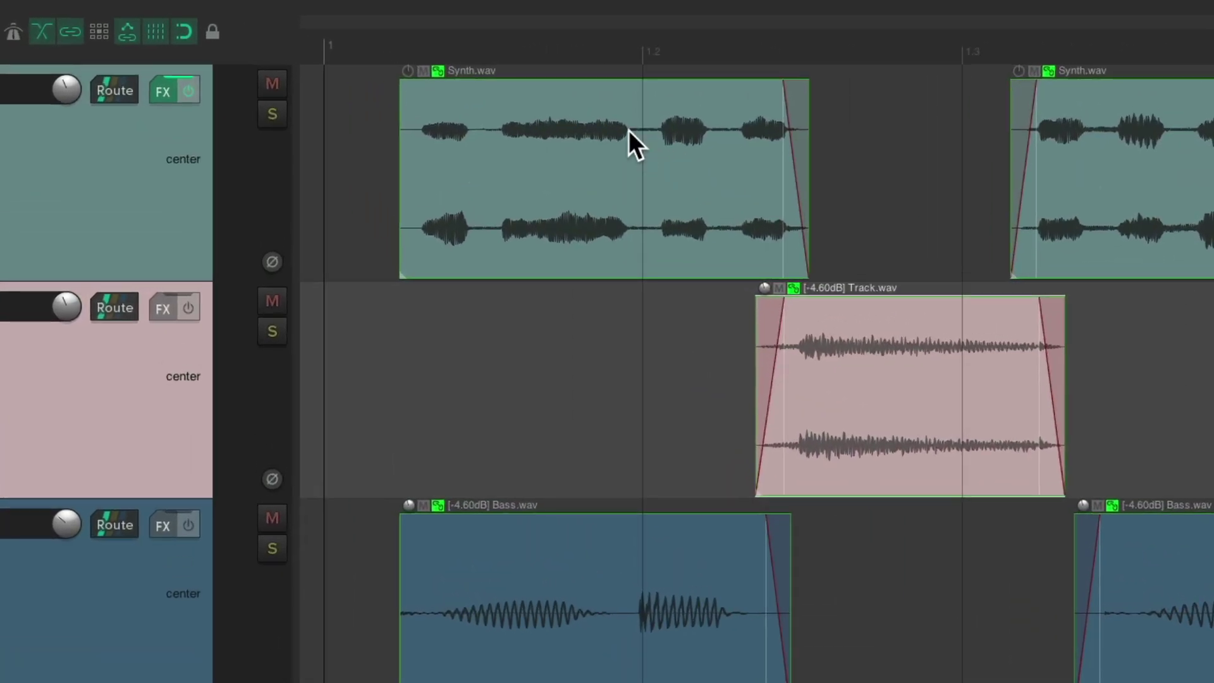
{"action": "left_click_drag", "start_coordinate": [629, 132], "coordinate": [558, 147]}
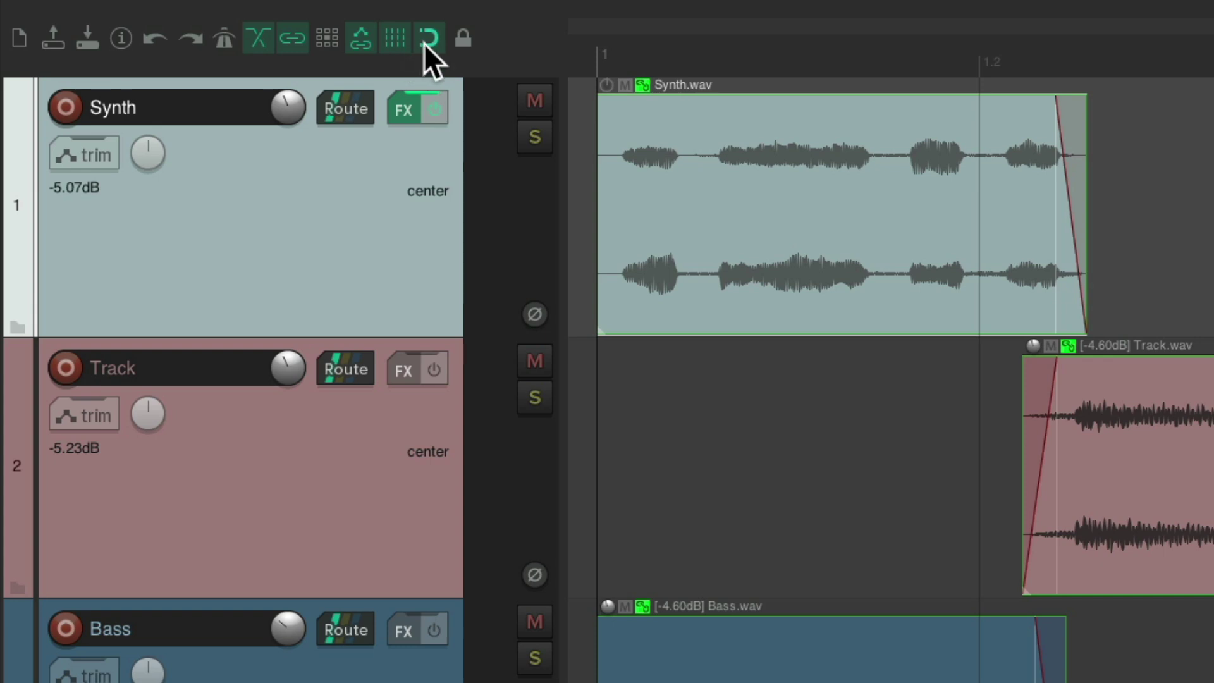
Step: Confirm snapping is on with a 1/4 grid, then drag the grouped items to snap at bar 1
{"action": "right_click", "coordinate": [425, 41]}
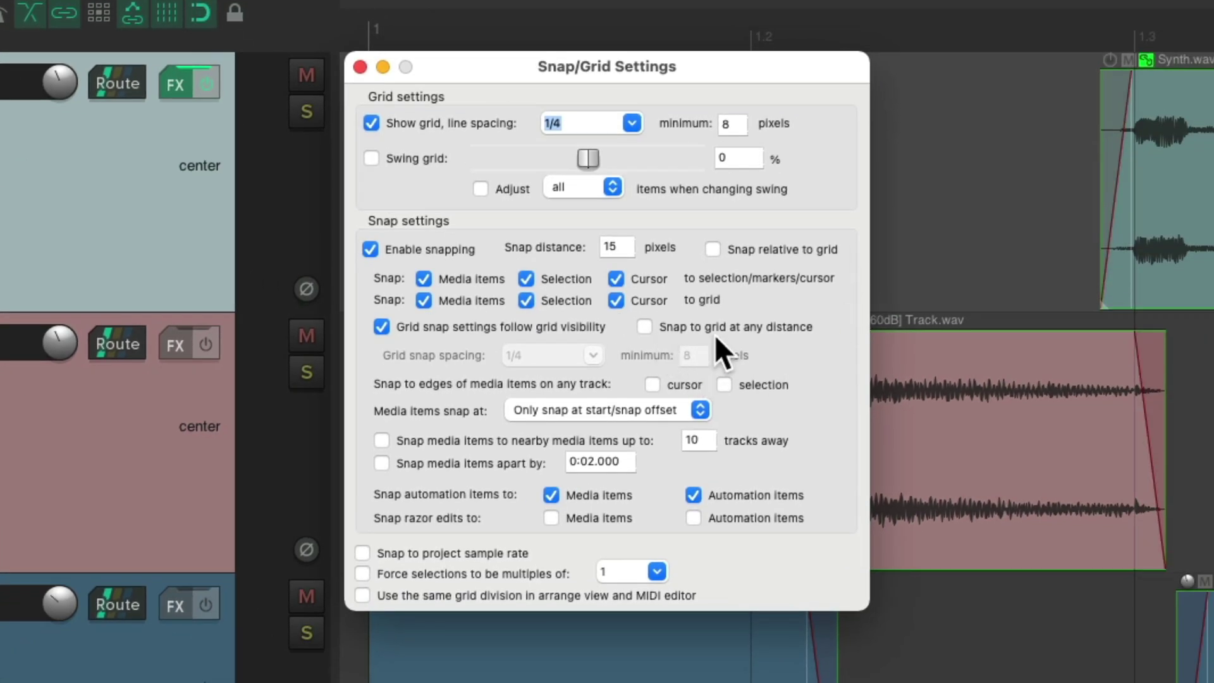
{"action": "left_click", "coordinate": [361, 66]}
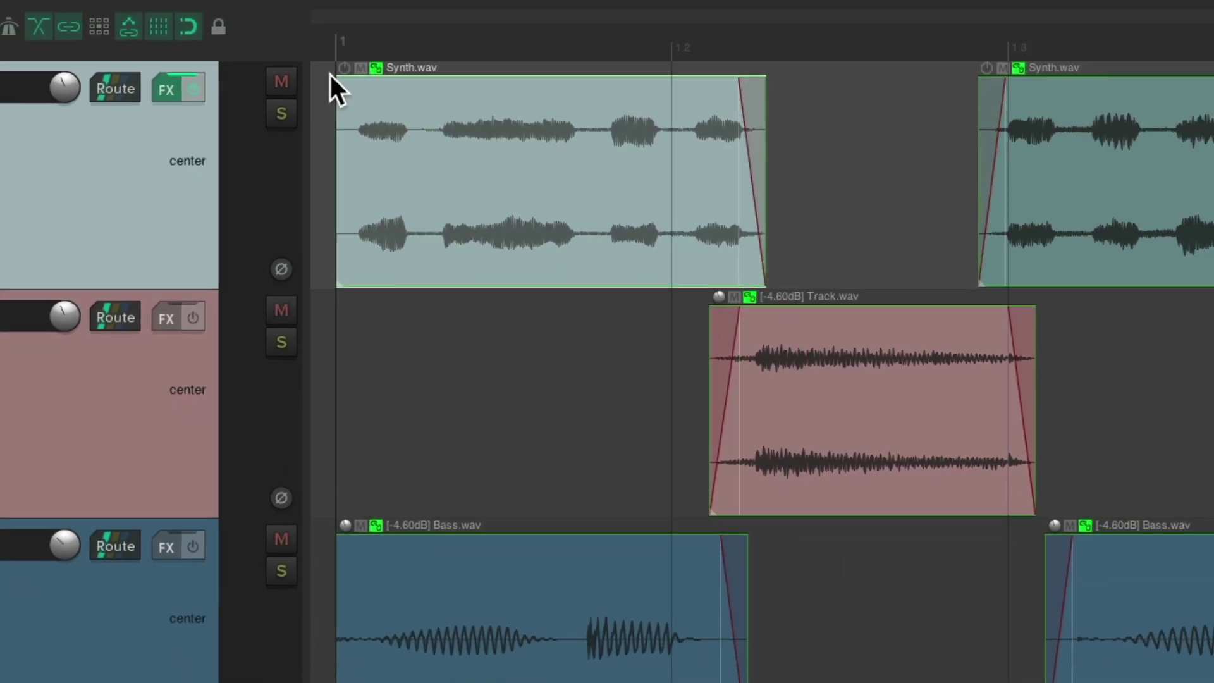
{"action": "mouse_move", "coordinate": [496, 151]}
{"action": "left_mouse_down"}
{"action": "mouse_move", "coordinate": [860, 155]}
{"action": "mouse_move", "coordinate": [509, 154]}
{"action": "left_mouse_up"}
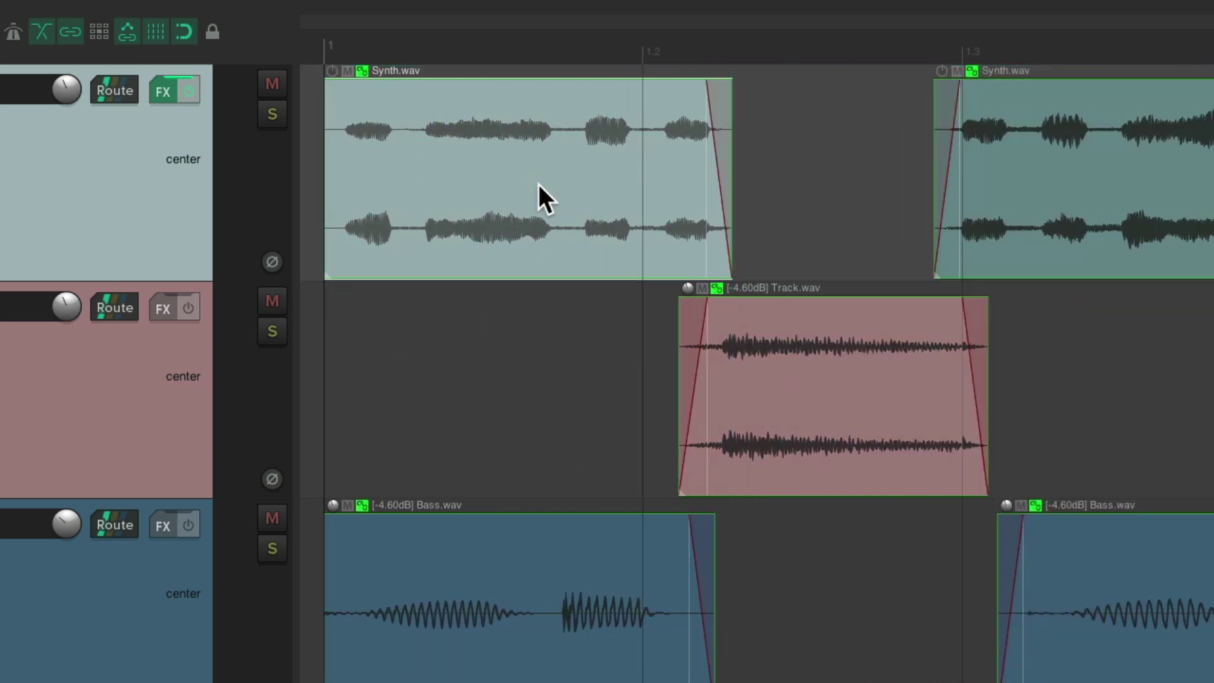
Step: Deselect the items, then Shift-drag Synth.wav right so the group moves freely, ignoring snap
{"action": "key", "text": "Escape"}
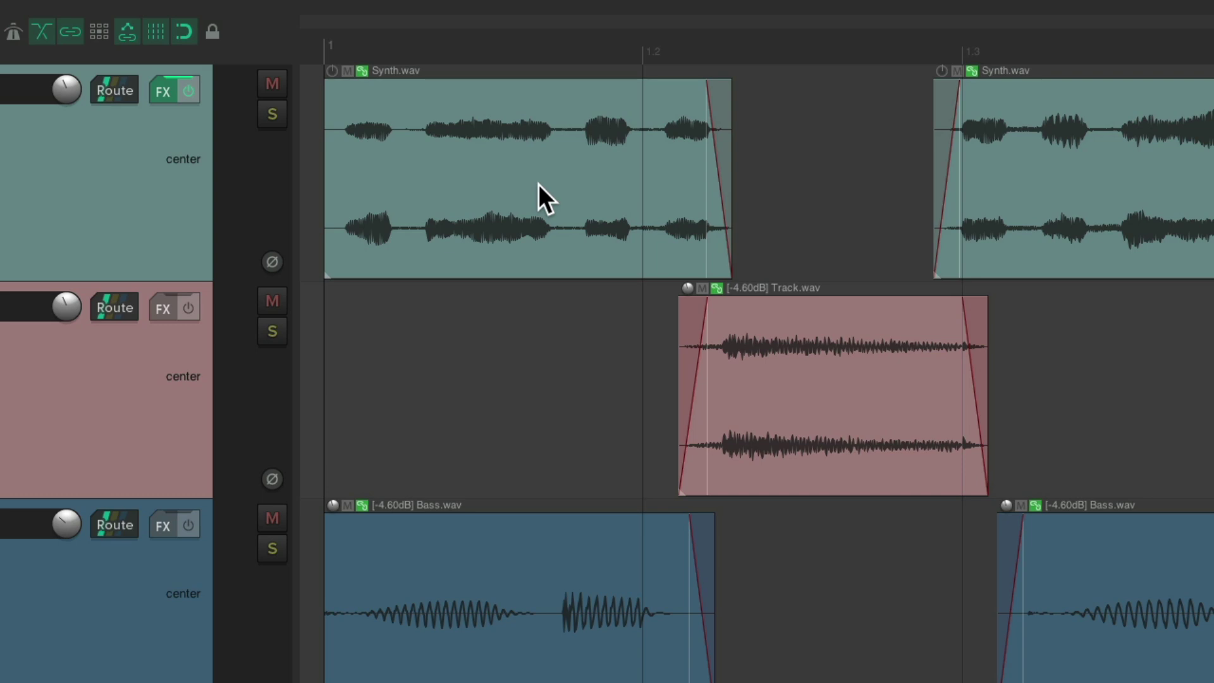
{"action": "left_click_drag", "start_coordinate": [496, 169], "coordinate": [582, 229]}
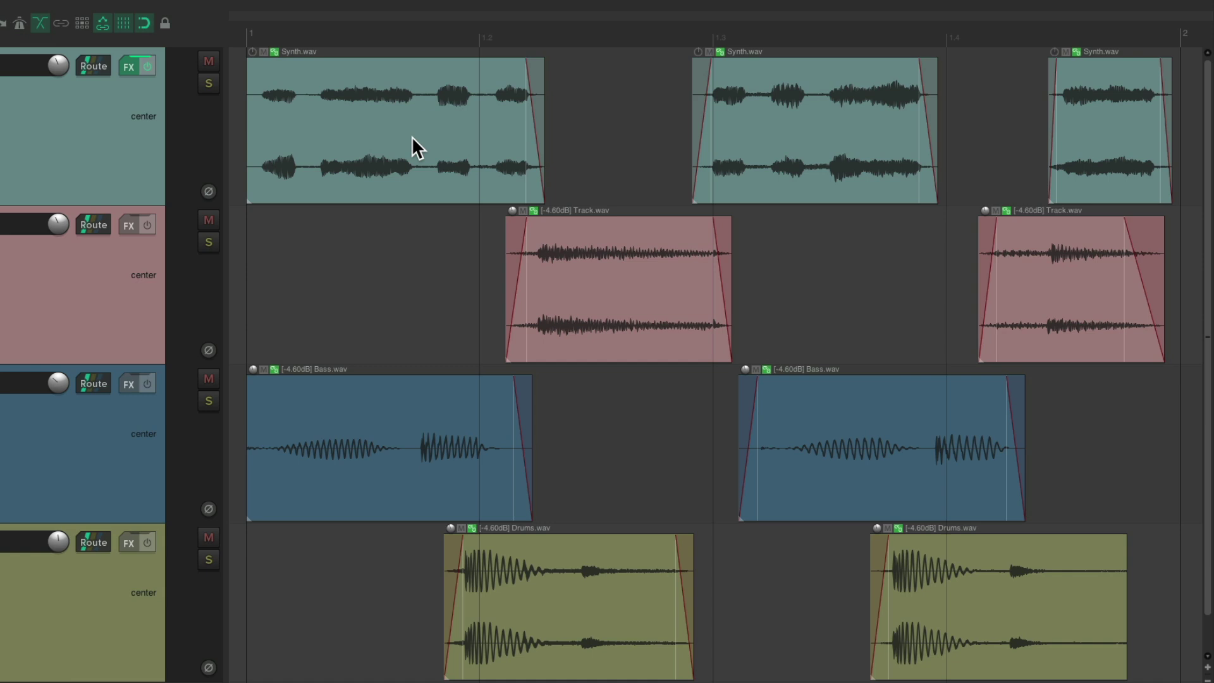
{"action": "left_click_drag", "start_coordinate": [393, 95], "coordinate": [427, 104]}
{"action": "key", "text": "ctrl+z"}
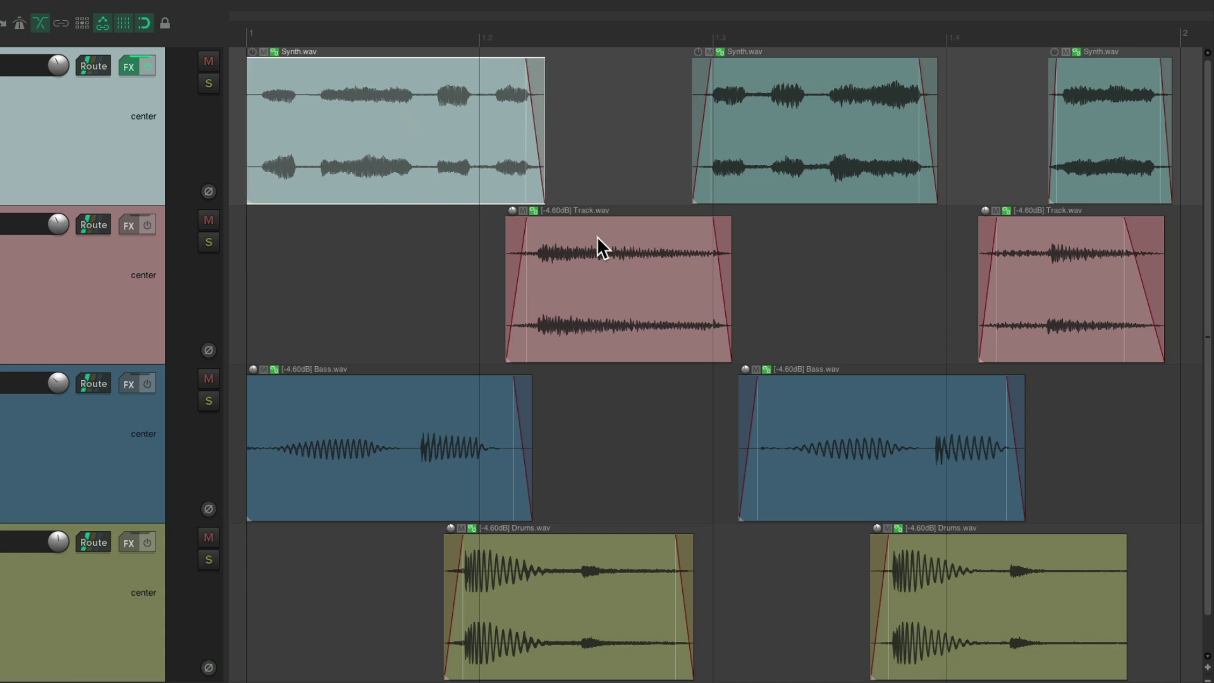
{"action": "left_click_drag", "start_coordinate": [597, 236], "coordinate": [626, 245]}
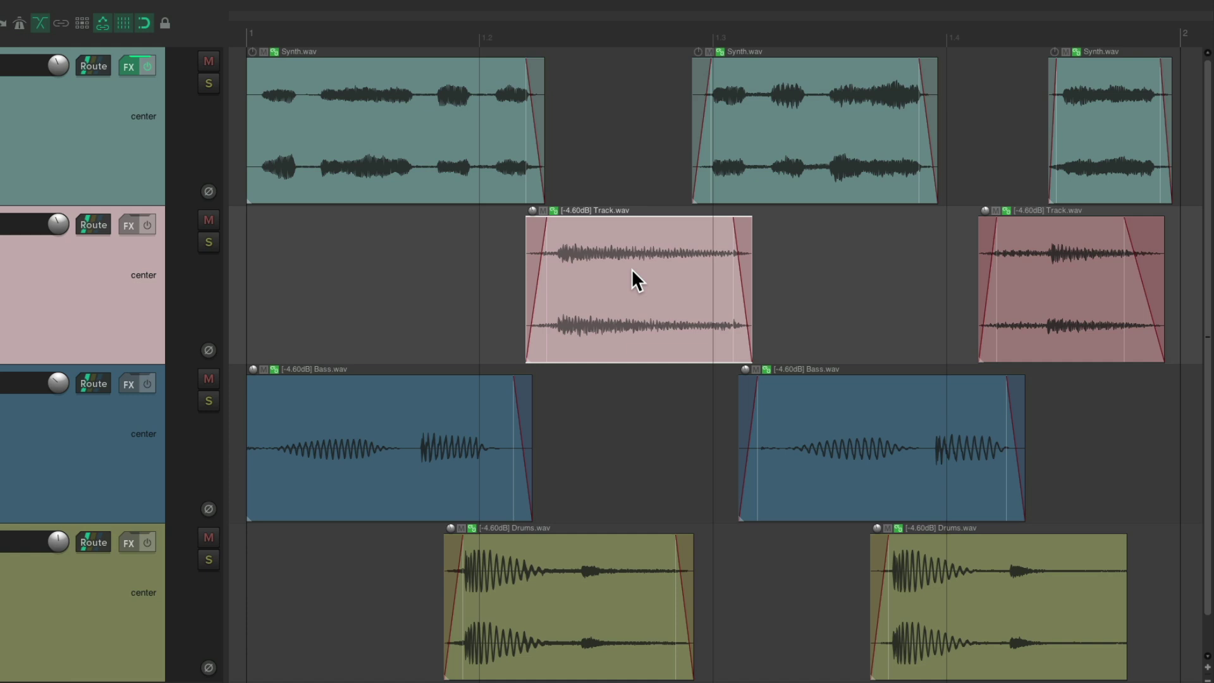
{"action": "key", "text": "ctrl+z"}
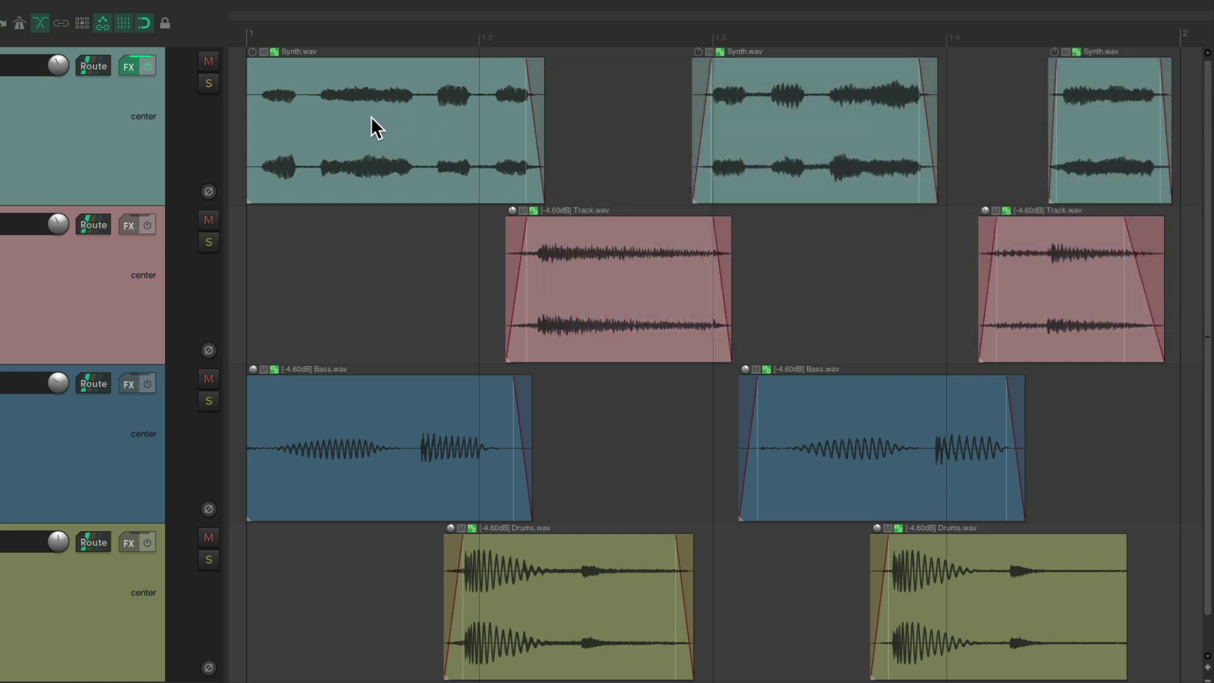
{"action": "left_click_drag", "start_coordinate": [363, 117], "coordinate": [407, 120]}
{"action": "left_click_drag", "start_coordinate": [618, 253], "coordinate": [650, 254]}
{"action": "key", "text": "alt+Left"}
{"action": "left_click_drag", "start_coordinate": [366, 114], "coordinate": [411, 112]}
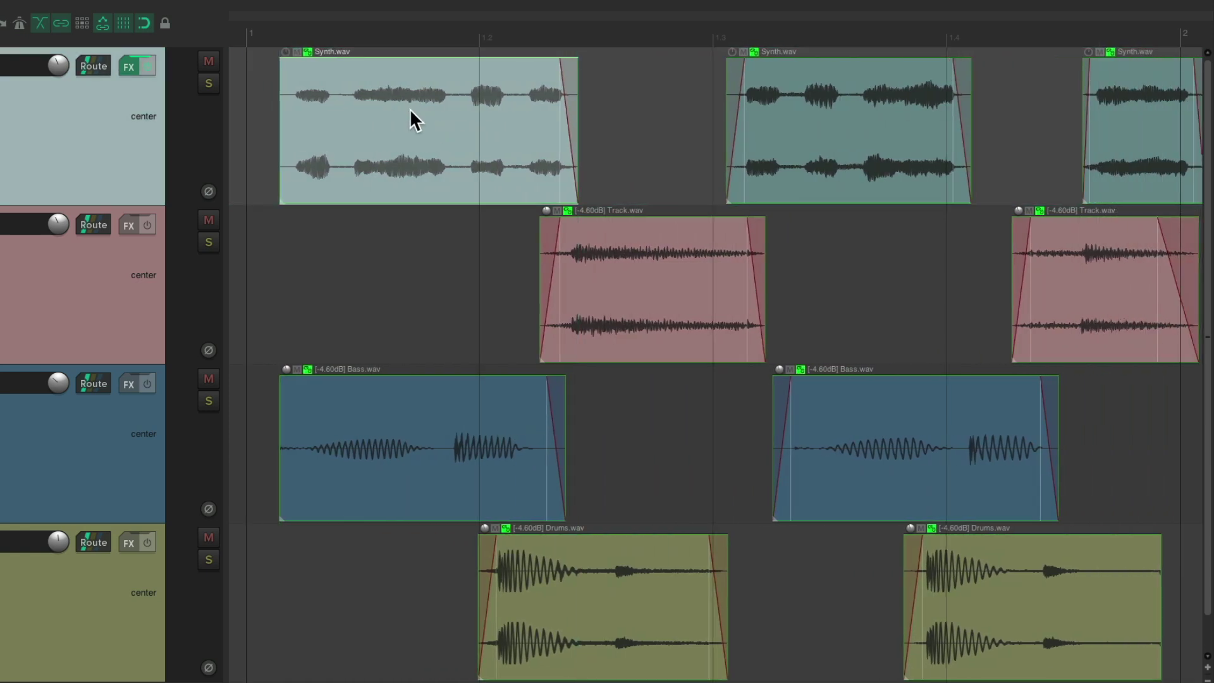
{"action": "key", "text": "ctrl+z"}
{"action": "left_click_drag", "start_coordinate": [614, 283], "coordinate": [637, 276]}
{"action": "key", "text": "ctrl+z"}
{"action": "left_click_drag", "start_coordinate": [415, 421], "coordinate": [524, 415]}
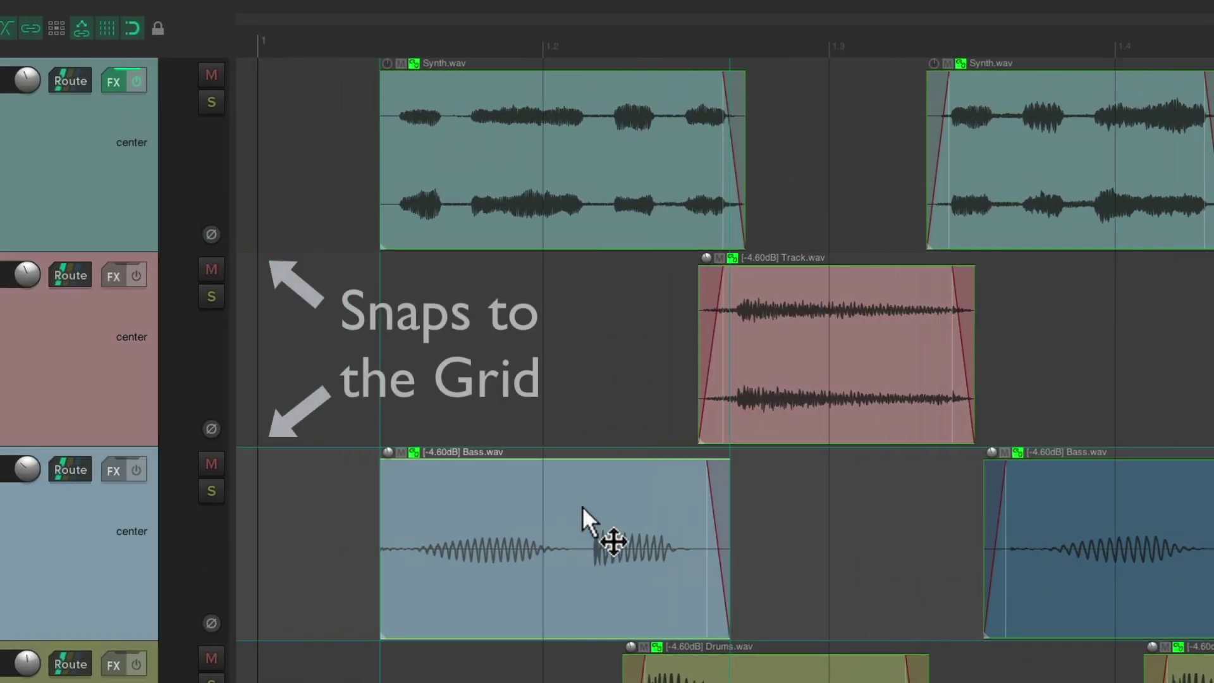
{"action": "mouse_move", "coordinate": [599, 505]}
{"action": "left_mouse_down"}
{"action": "mouse_move", "coordinate": [432, 504]}
{"action": "mouse_move", "coordinate": [758, 506]}
{"action": "mouse_move", "coordinate": [608, 512]}
{"action": "left_mouse_up"}
{"action": "key", "text": "ctrl+z"}
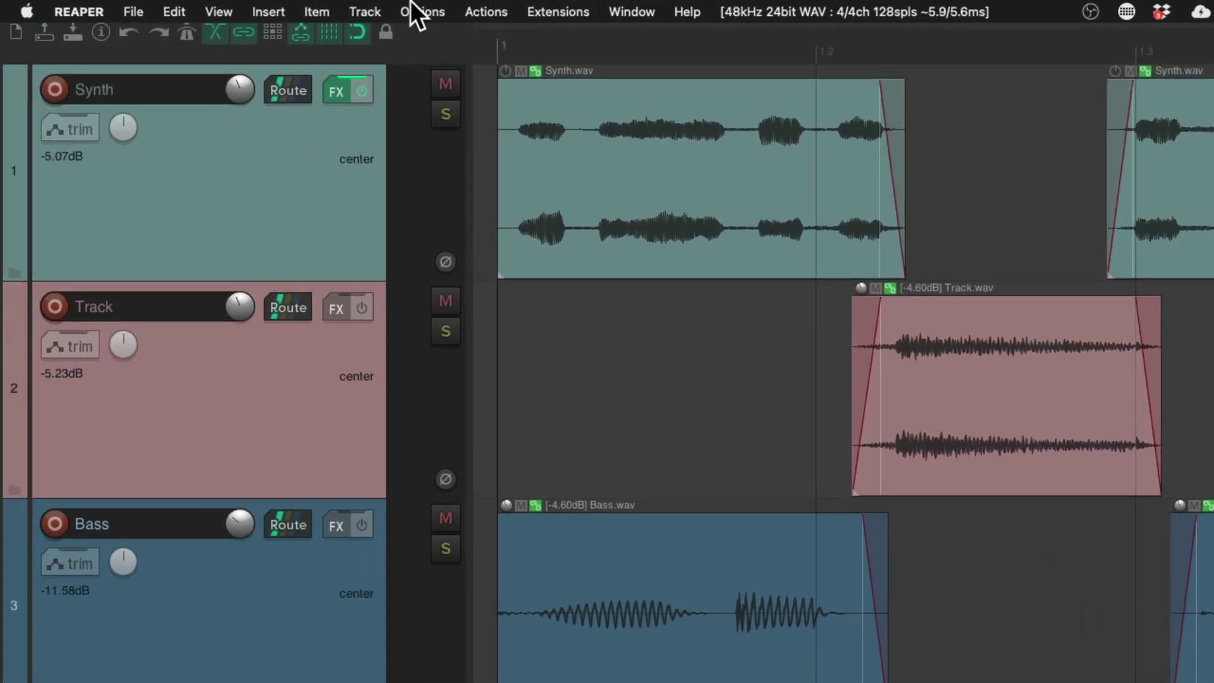
Step: Open Options > Preferences and go to Editing Behavior > Mouse Modifiers
{"action": "left_click", "coordinate": [414, 13]}
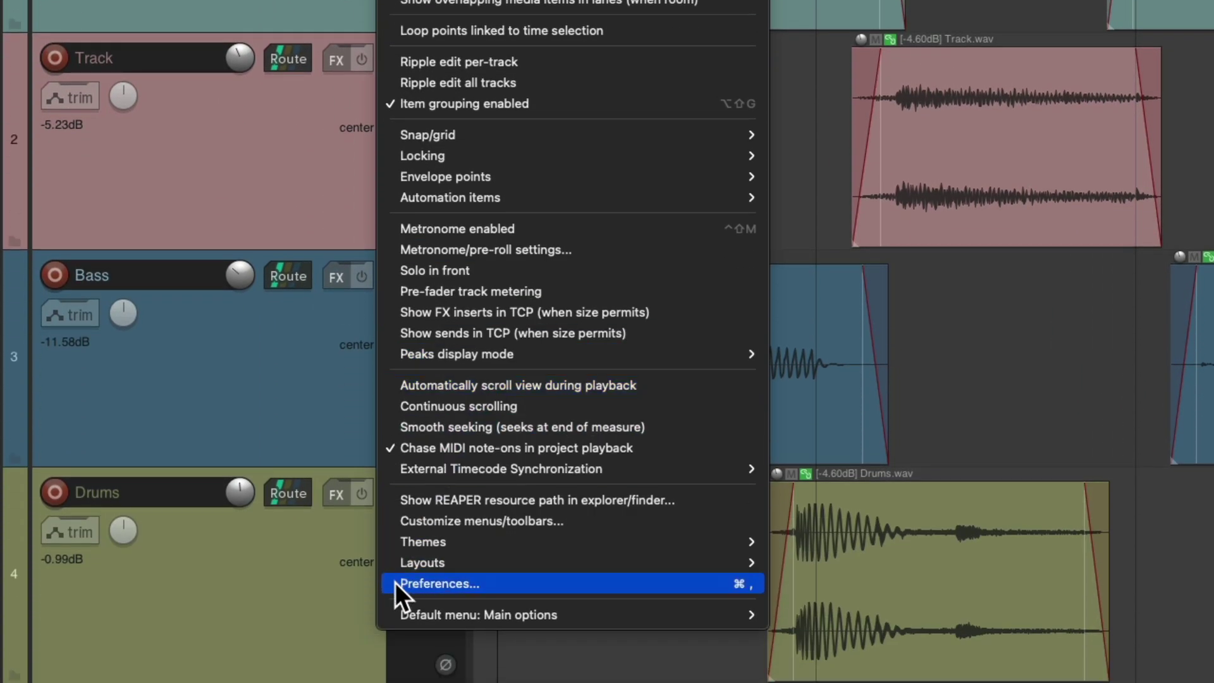
{"action": "left_click", "coordinate": [391, 584]}
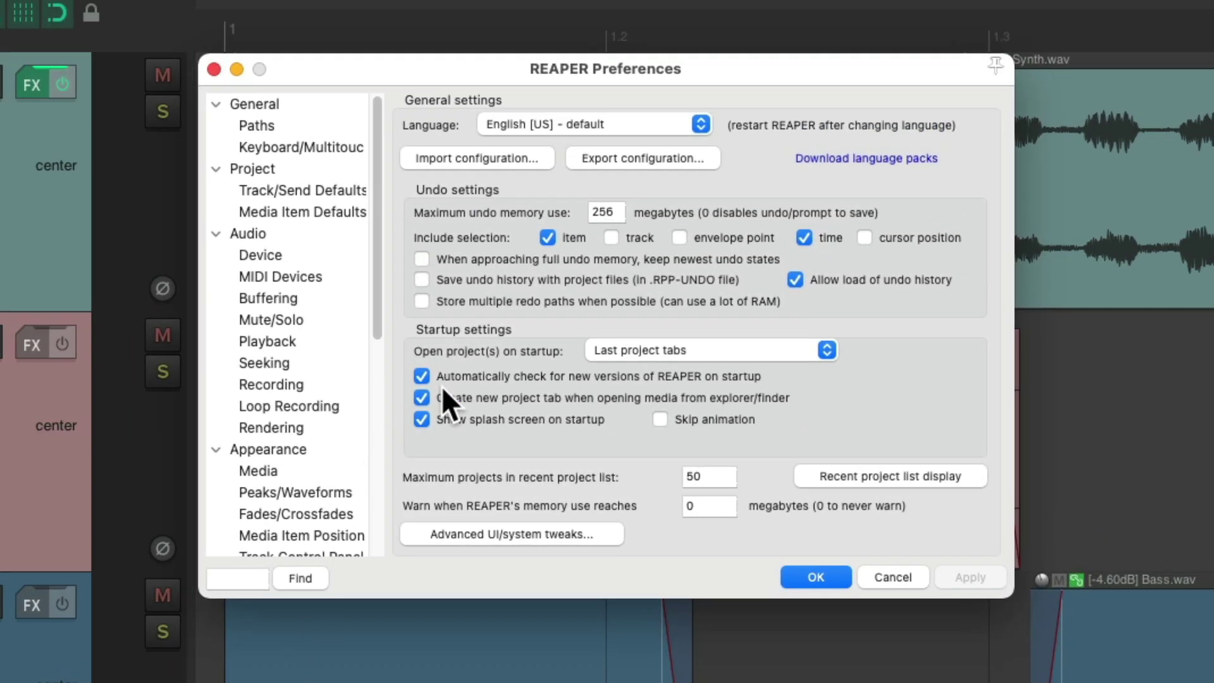
{"action": "scroll", "coordinate": [335, 365], "scroll_direction": "down", "scroll_amount": 8}
{"action": "scroll", "coordinate": [331, 364], "scroll_direction": "down", "scroll_amount": 1}
{"action": "left_click", "coordinate": [295, 377]}
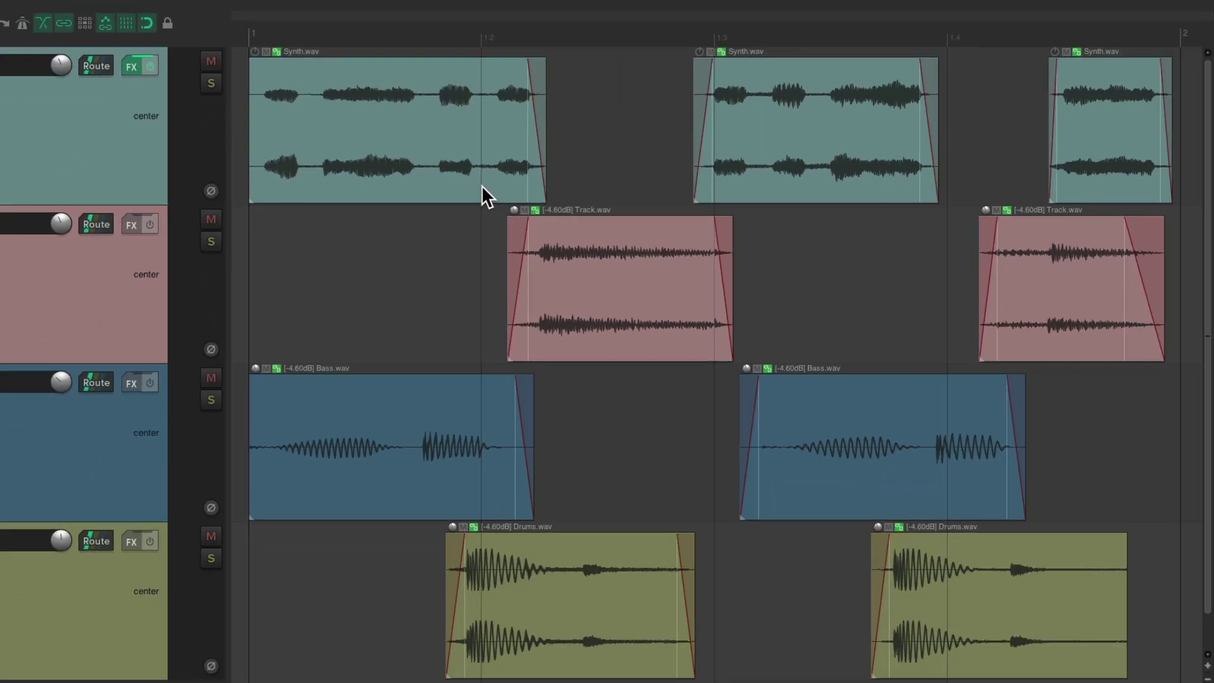
Step: Opt-drag the first Synth.wav item left to slip the grouped audio, then reopen Preferences with Cmd+comma
{"action": "left_click", "coordinate": [348, 117]}
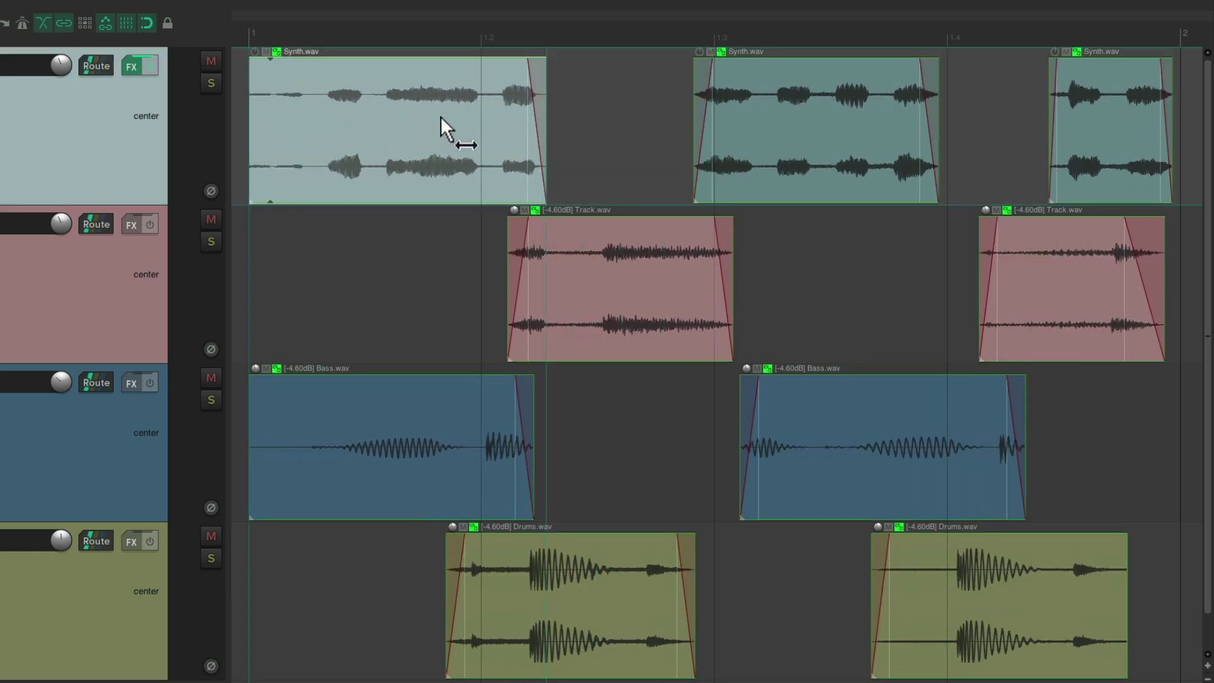
{"action": "left_click_drag", "start_coordinate": [454, 116], "coordinate": [413, 114]}
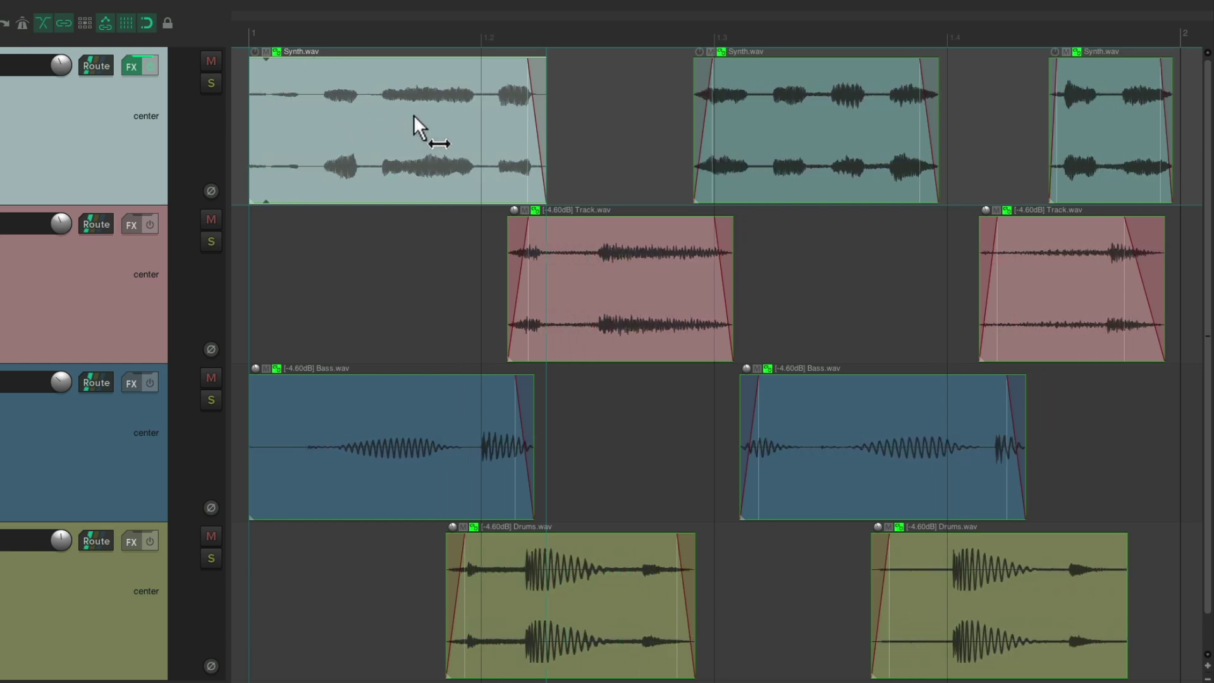
{"action": "key", "text": "super+comma"}
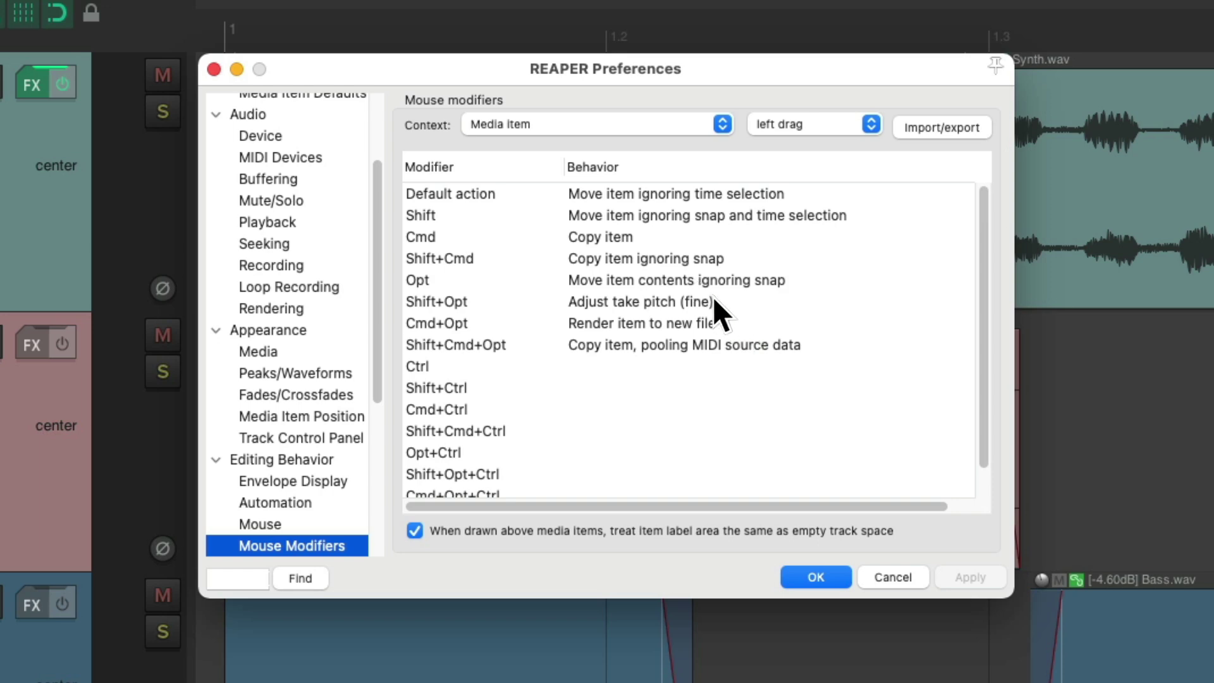
Step: Set the Cmd+Opt media item left-drag modifier to Move item contents, ignoring snap
{"action": "left_click", "coordinate": [670, 324]}
{"action": "left_click", "coordinate": [669, 322]}
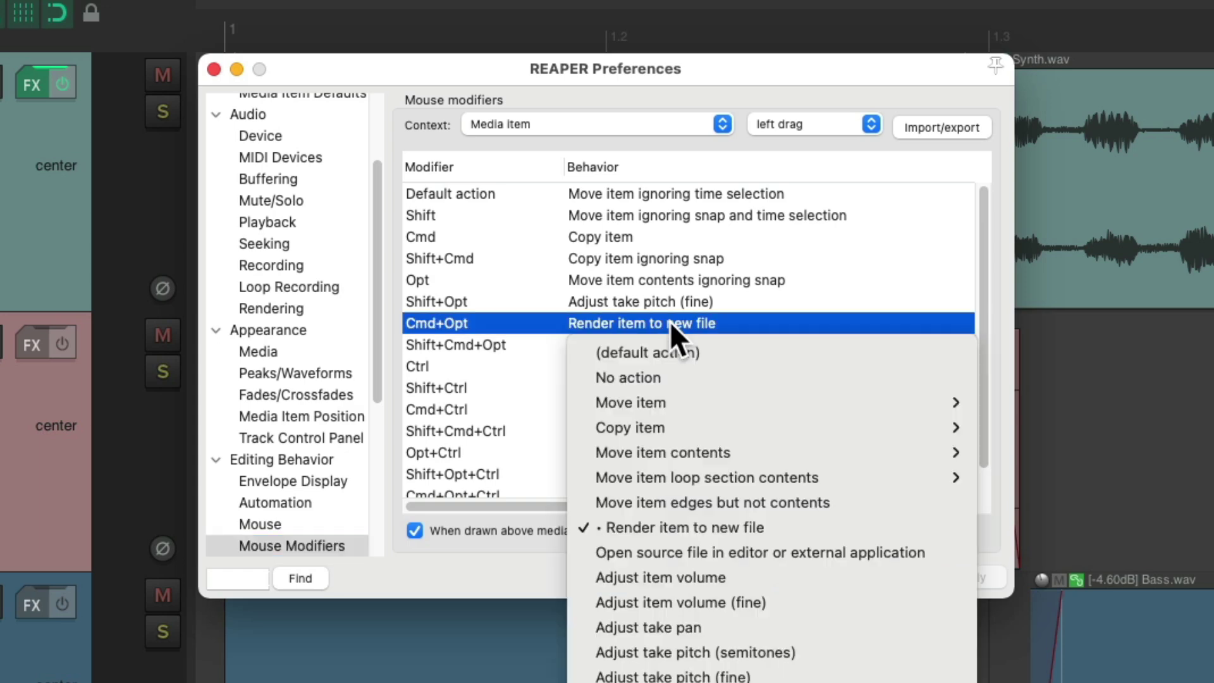
{"action": "mouse_move", "coordinate": [754, 447]}
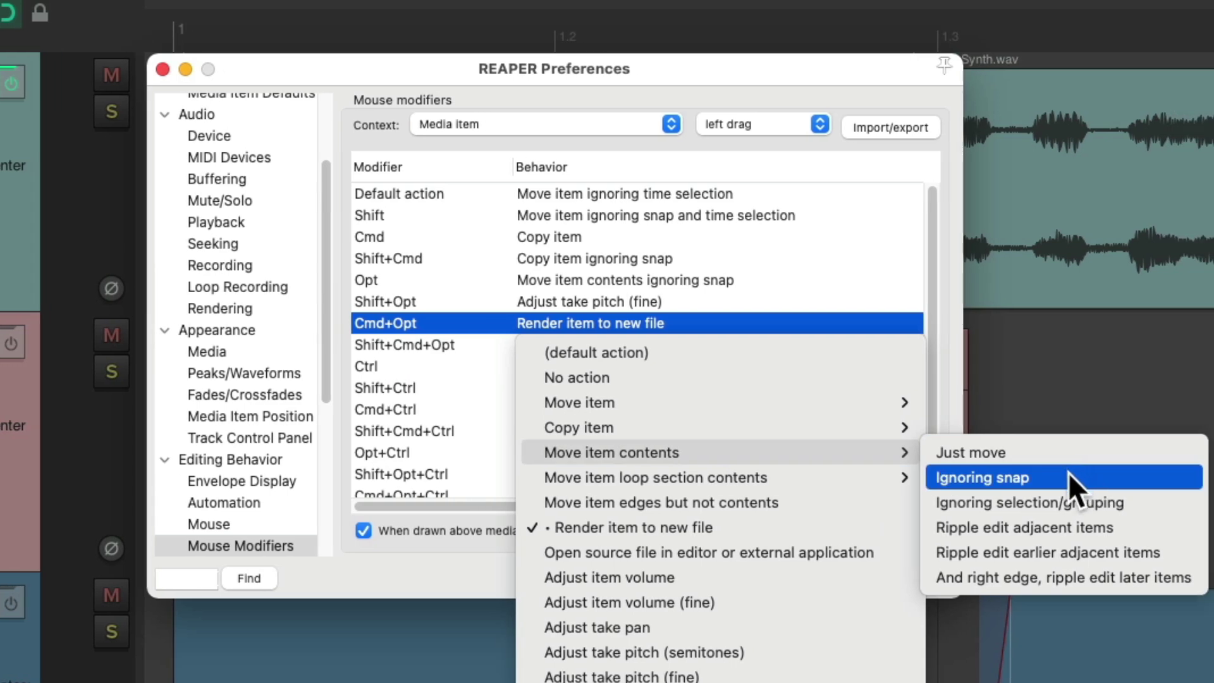
{"action": "left_click", "coordinate": [1068, 476]}
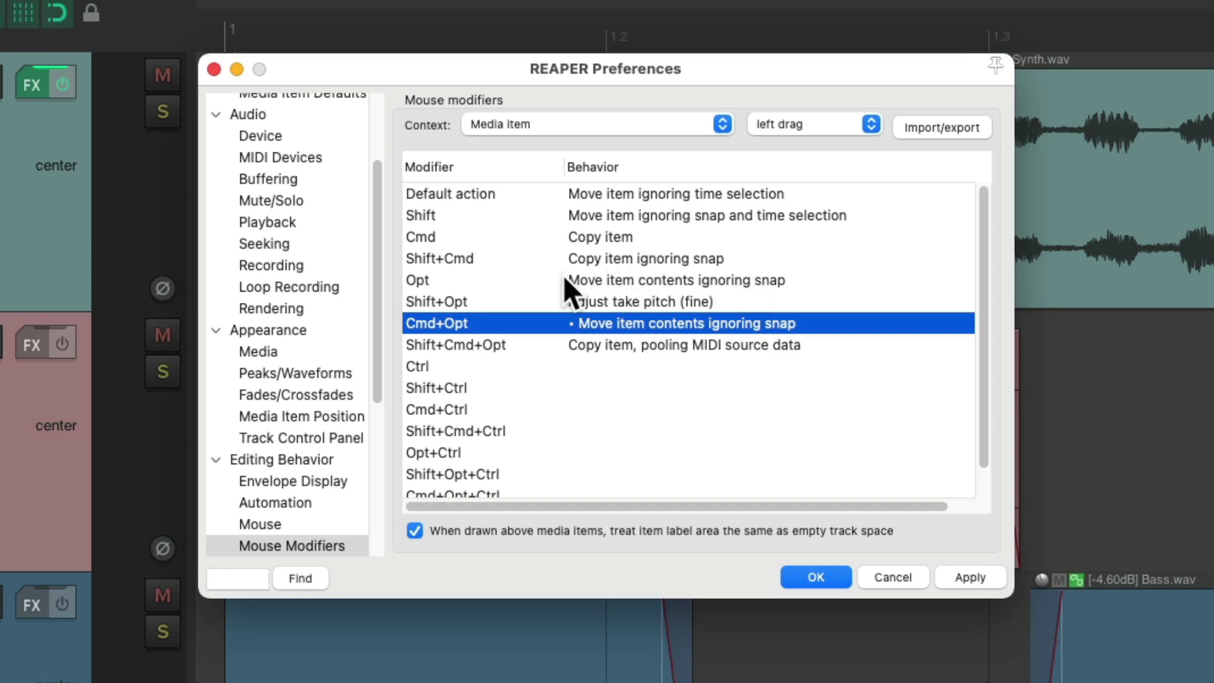
Step: Set the Opt left-drag modifier to Move item ignoring selection/grouping
{"action": "double_click", "coordinate": [631, 282]}
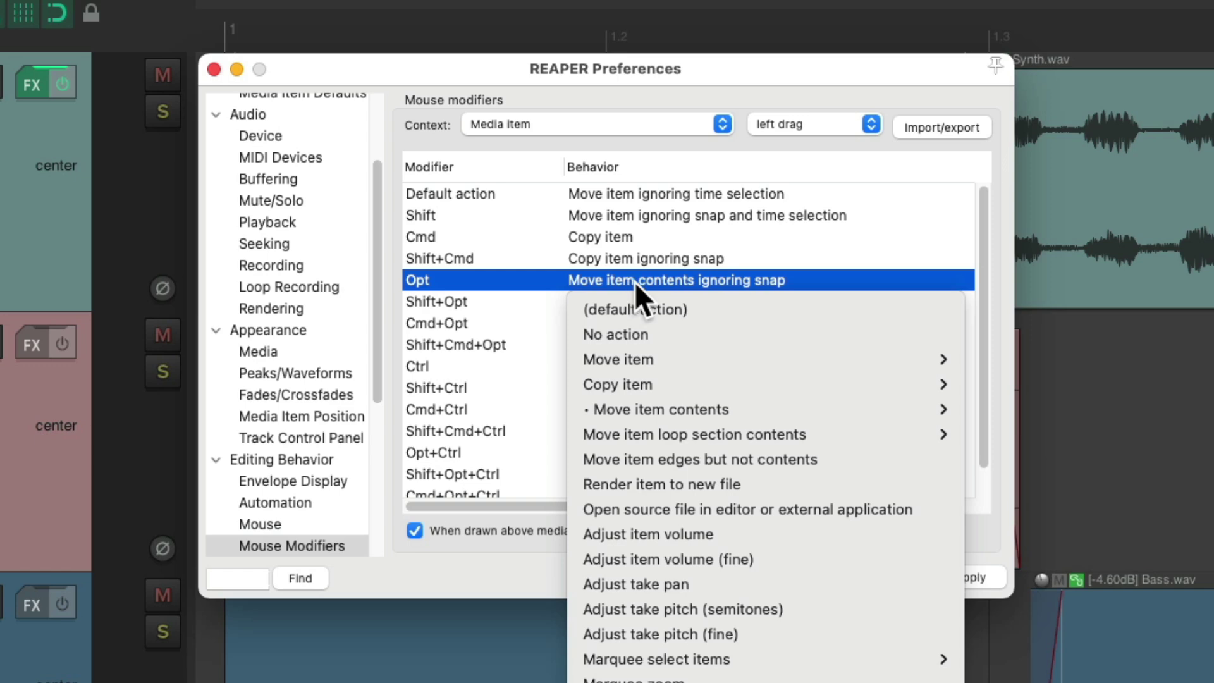
{"action": "mouse_move", "coordinate": [704, 358]}
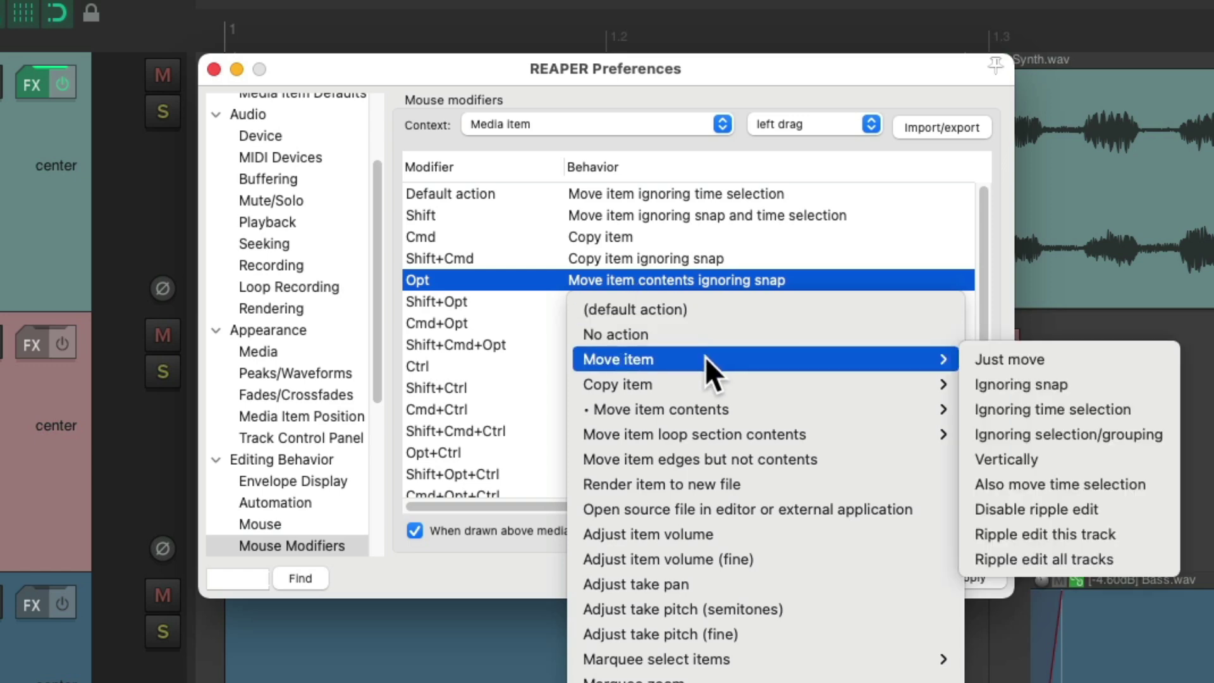
{"action": "left_click", "coordinate": [1125, 437]}
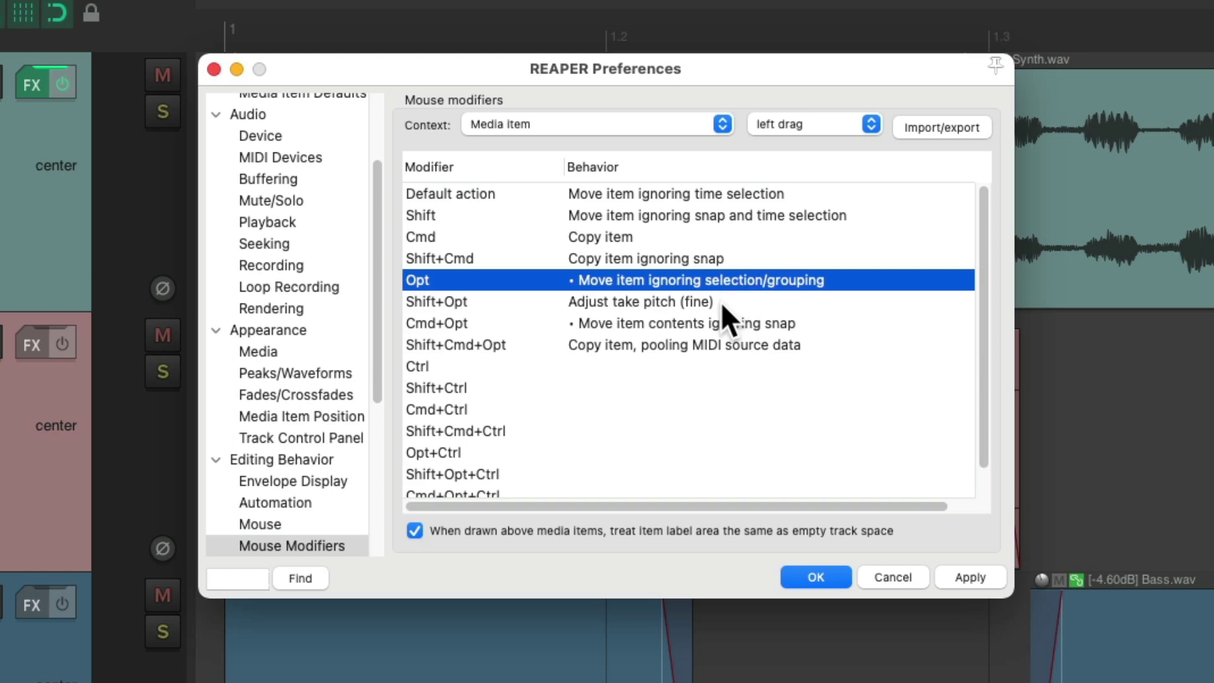
Step: Set the Shift+Opt left-drag modifier to Move item ignoring snap and selection/grouping
{"action": "double_click", "coordinate": [663, 294]}
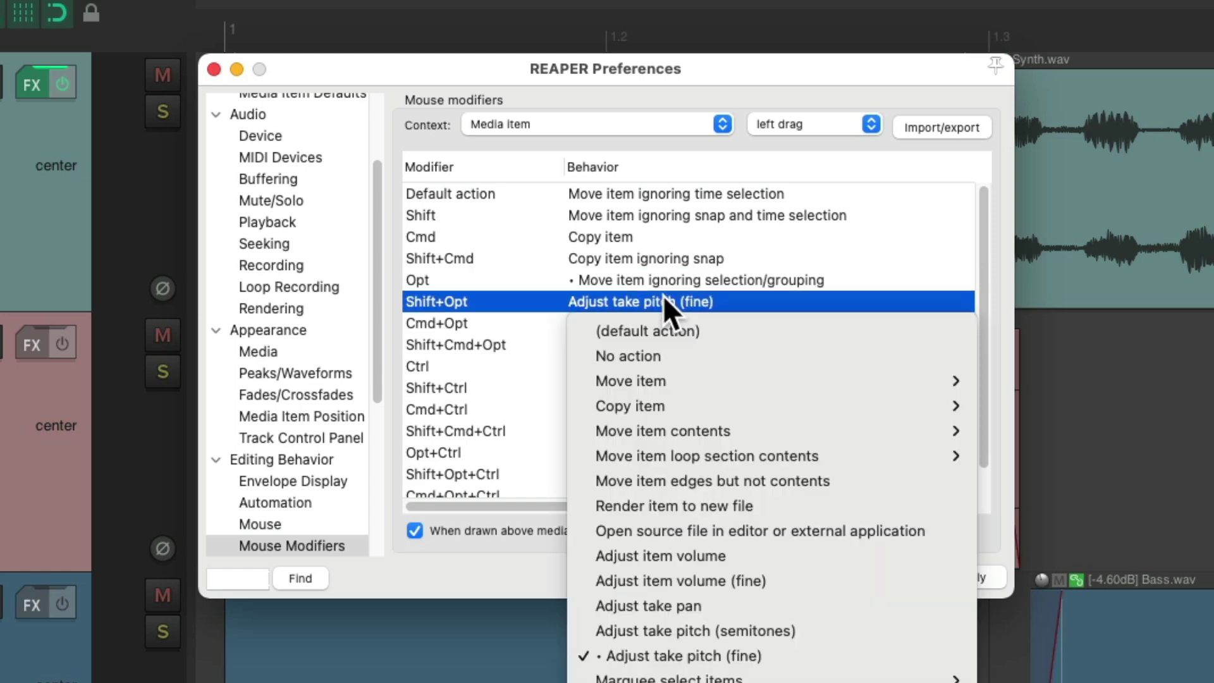
{"action": "mouse_move", "coordinate": [726, 388]}
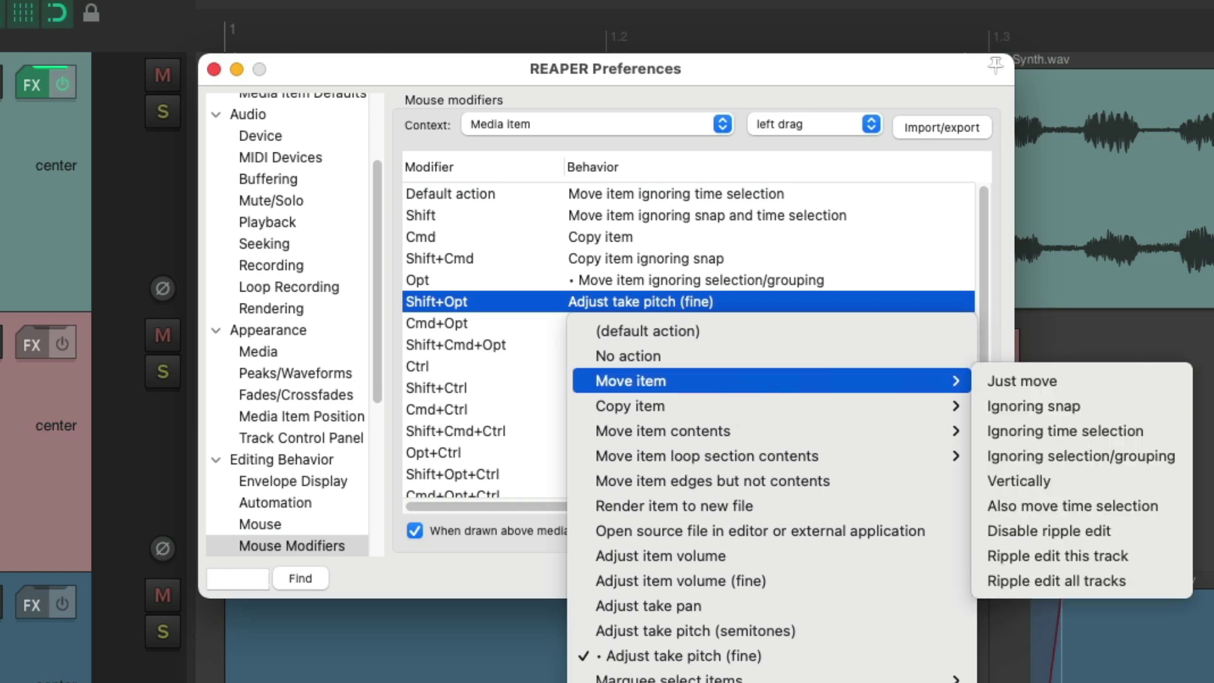
{"action": "left_click", "coordinate": [1174, 461]}
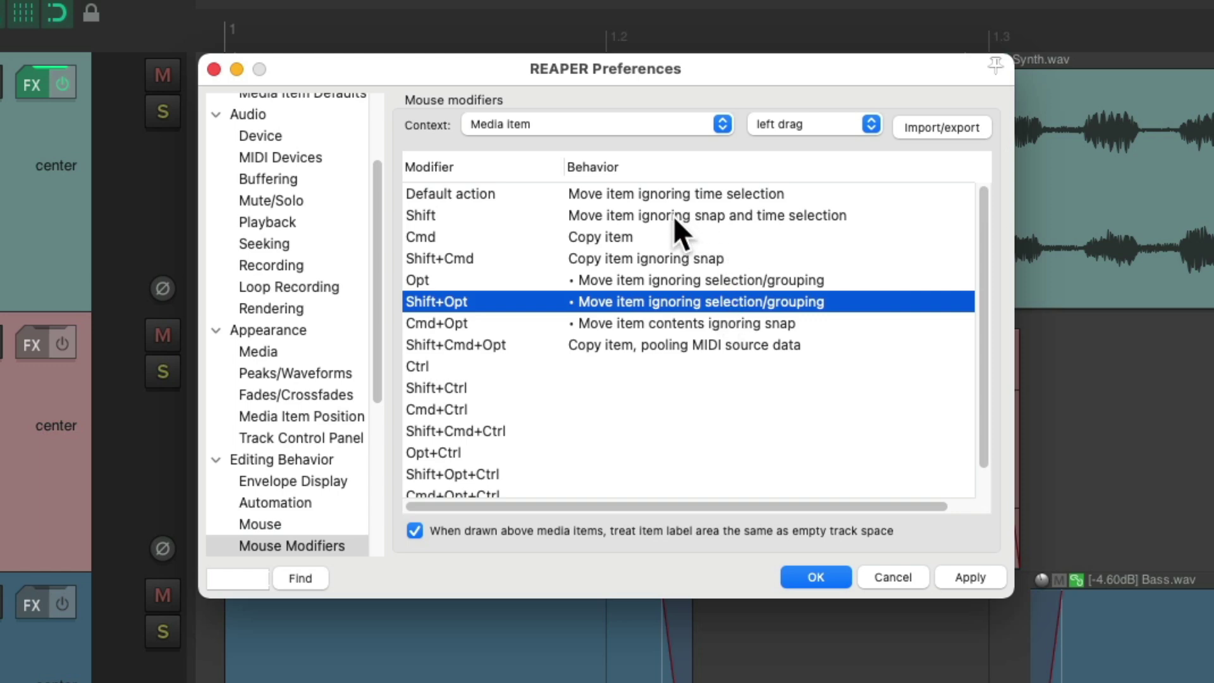
{"action": "double_click", "coordinate": [749, 301]}
{"action": "mouse_move", "coordinate": [762, 380]}
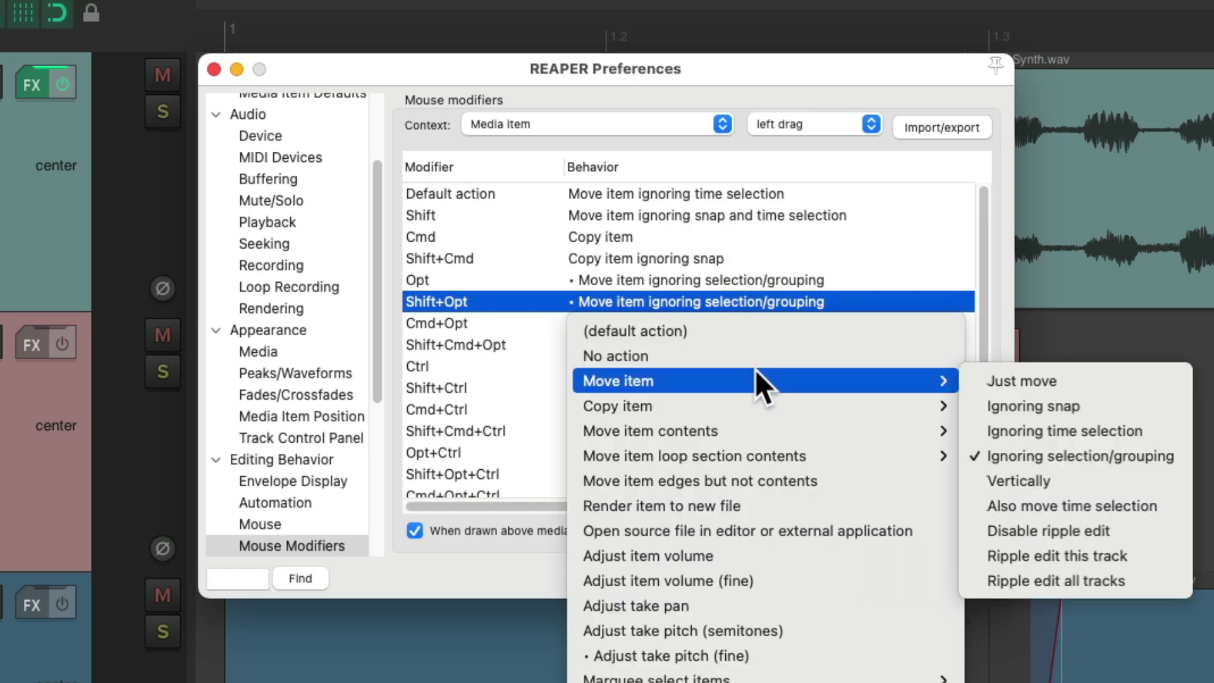
{"action": "left_click", "coordinate": [1110, 405]}
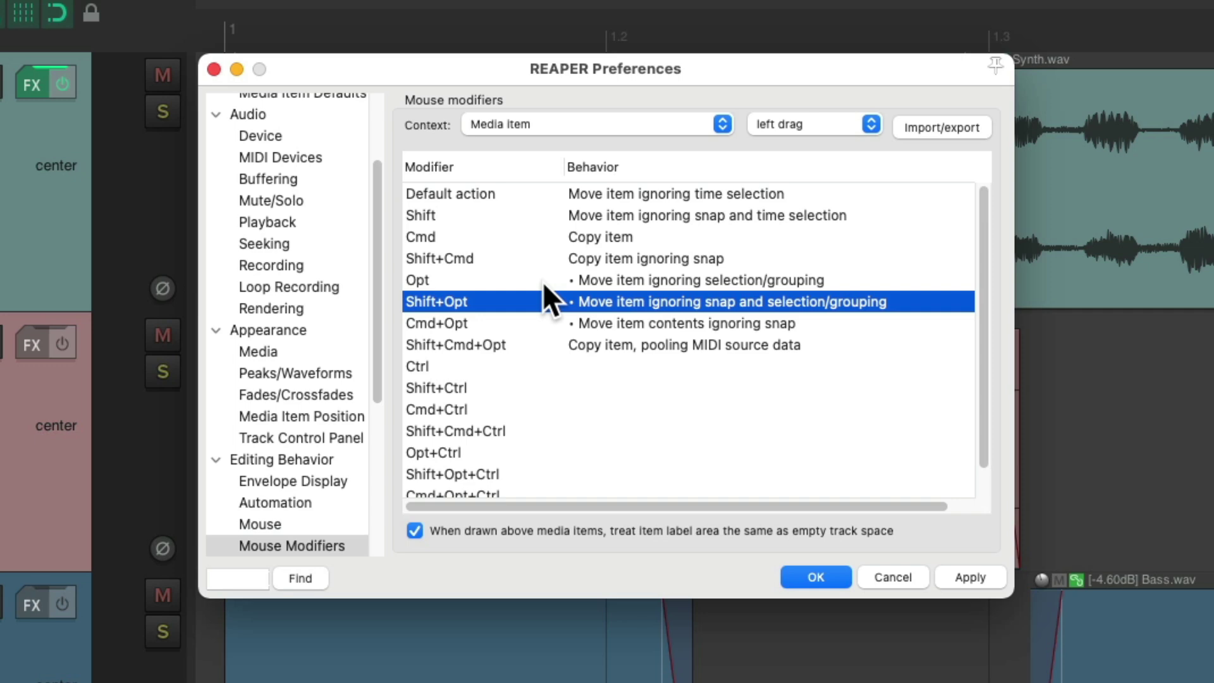
Step: Close Preferences, select all nine media items, and group them with G
{"action": "left_click", "coordinate": [826, 577]}
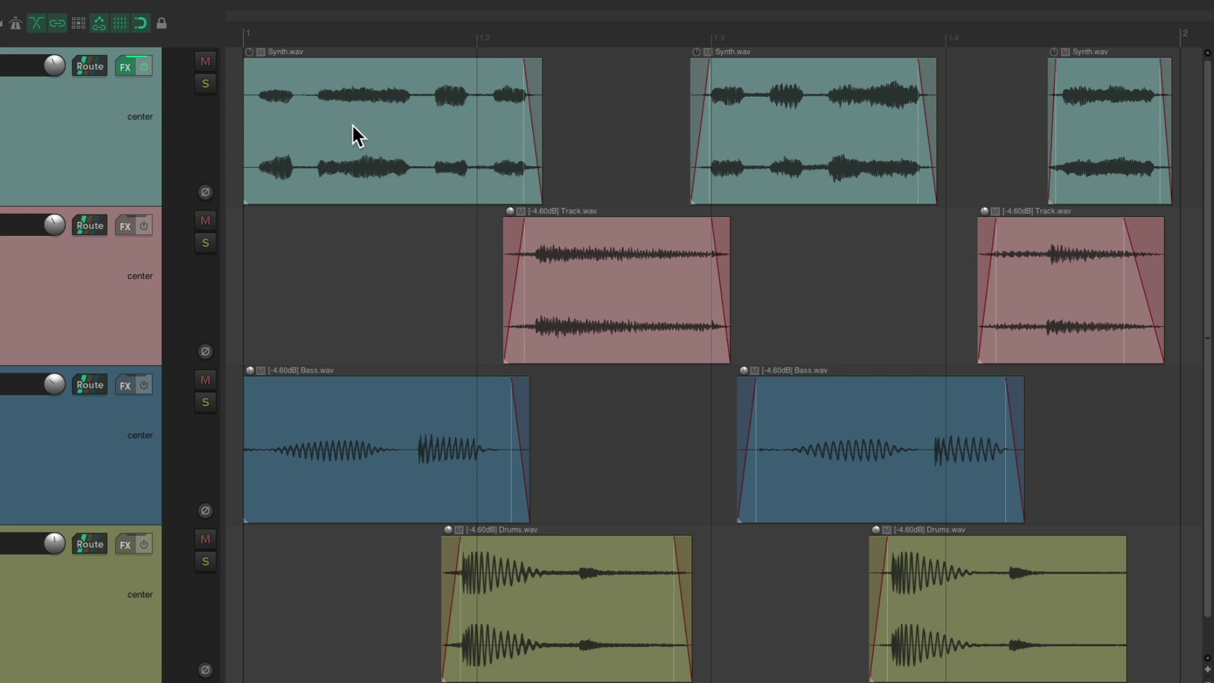
{"action": "left_click_drag", "start_coordinate": [352, 124], "coordinate": [1070, 586]}
{"action": "key", "text": "g"}
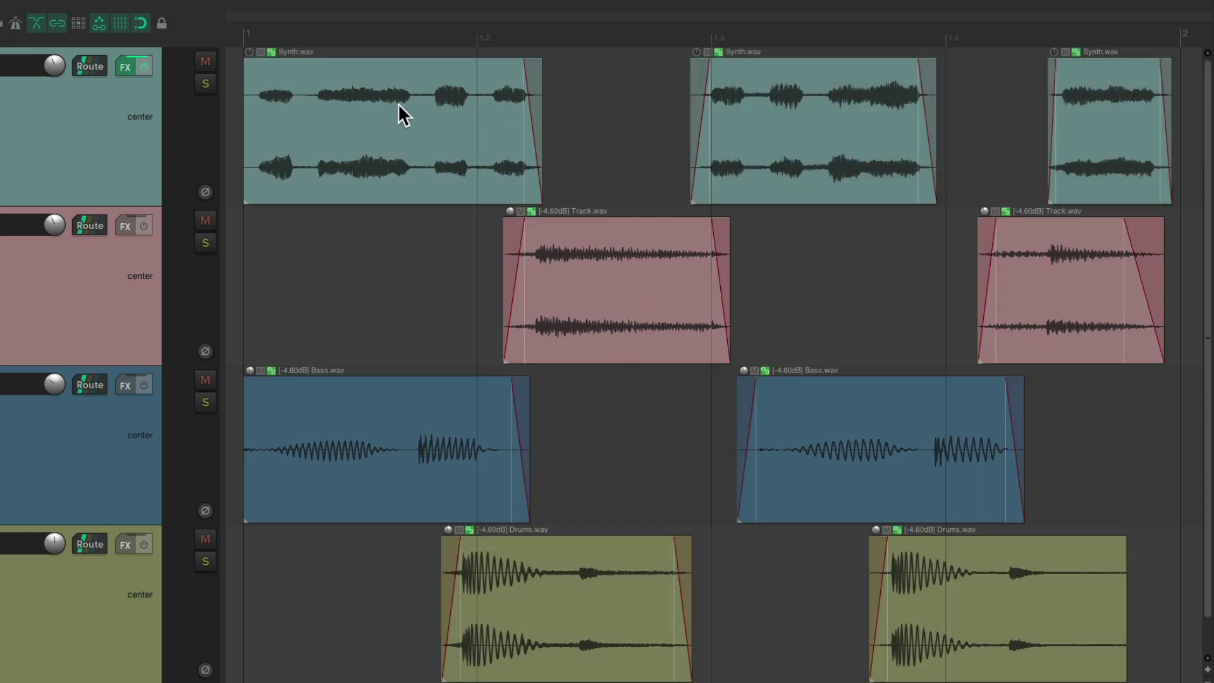
Step: Drag the group back and forth to test grid snapping, returning Synth to bar 1
{"action": "left_click_drag", "start_coordinate": [397, 104], "coordinate": [466, 105]}
{"action": "mouse_move", "coordinate": [618, 247]}
{"action": "left_mouse_down"}
{"action": "mouse_move", "coordinate": [641, 253]}
{"action": "mouse_move", "coordinate": [613, 247]}
{"action": "left_mouse_up"}
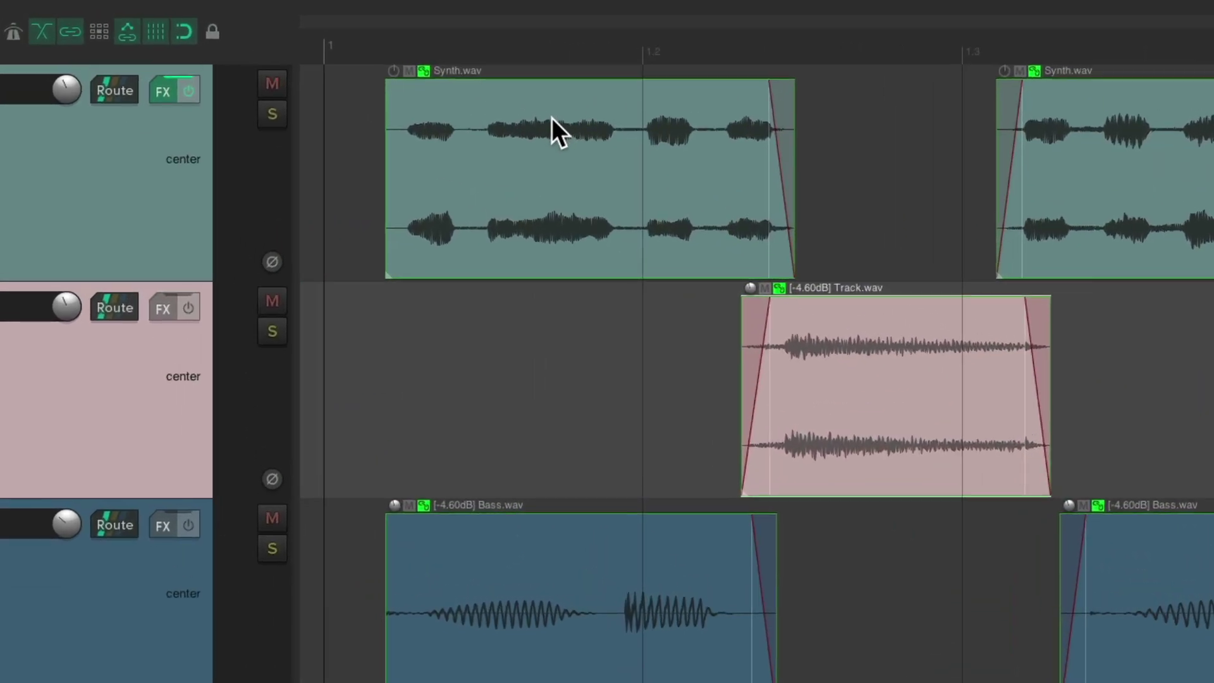
{"action": "left_click_drag", "start_coordinate": [551, 119], "coordinate": [481, 124]}
{"action": "left_click_drag", "start_coordinate": [819, 360], "coordinate": [784, 350]}
{"action": "left_click_drag", "start_coordinate": [461, 136], "coordinate": [492, 133]}
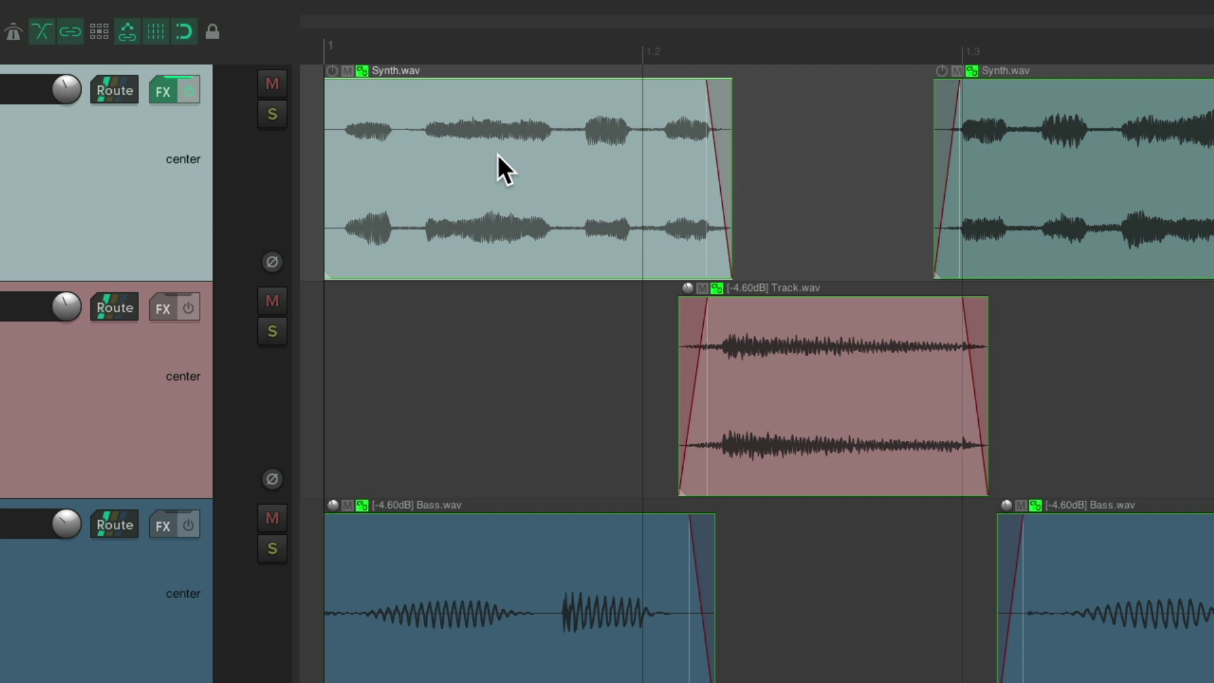
{"action": "left_click_drag", "start_coordinate": [498, 155], "coordinate": [538, 165]}
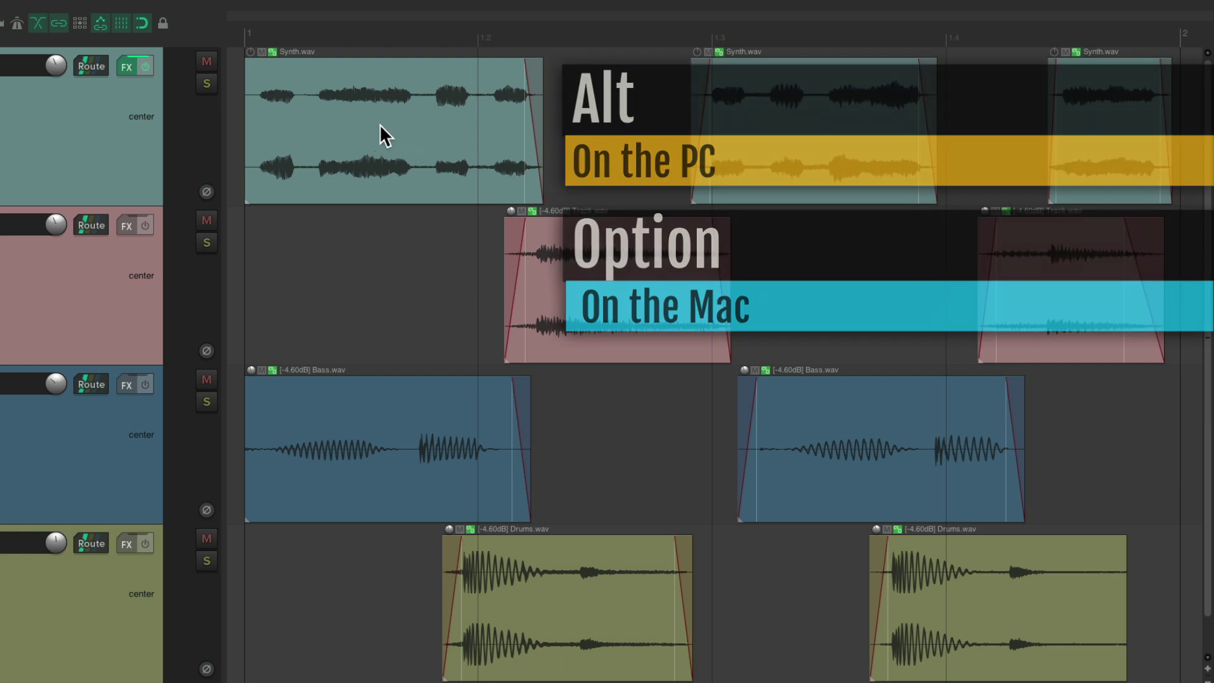
{"action": "mouse_move", "coordinate": [378, 124]}
{"action": "left_mouse_down"}
{"action": "mouse_move", "coordinate": [445, 125]}
{"action": "mouse_move", "coordinate": [395, 118]}
{"action": "left_mouse_up"}
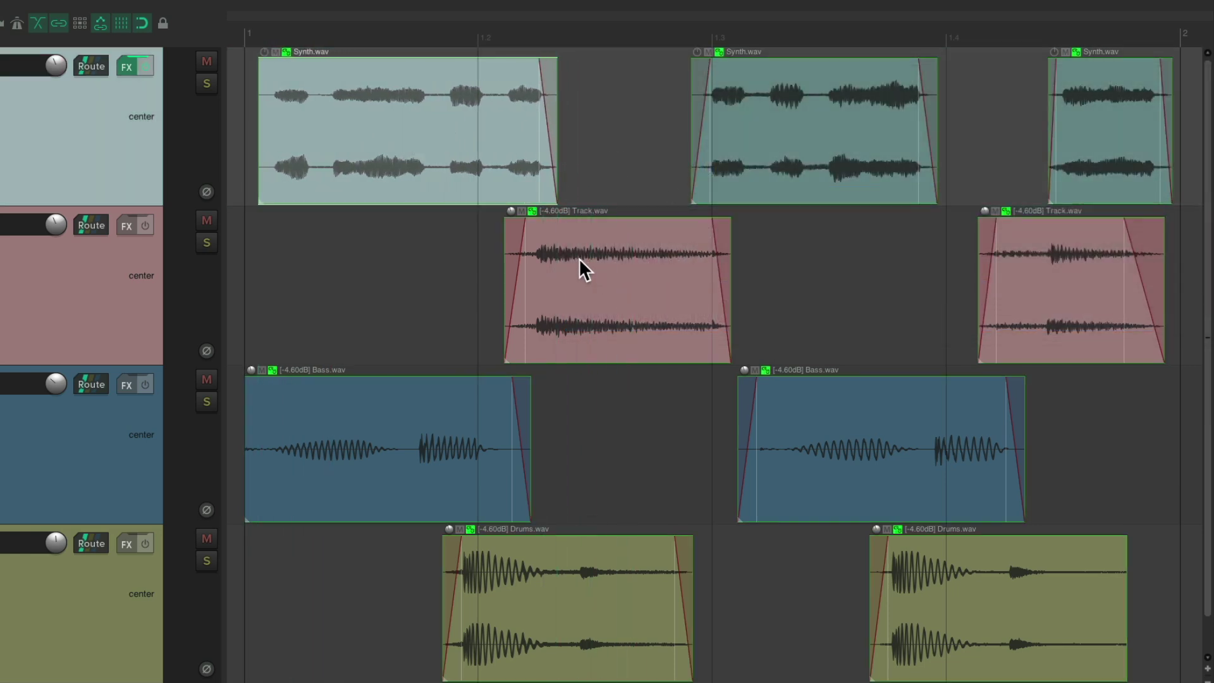
{"action": "left_click_drag", "start_coordinate": [578, 258], "coordinate": [587, 265]}
{"action": "mouse_move", "coordinate": [761, 118]}
{"action": "left_mouse_down"}
{"action": "mouse_move", "coordinate": [805, 123]}
{"action": "mouse_move", "coordinate": [769, 122]}
{"action": "left_mouse_up"}
{"action": "key", "text": "ctrl+z"}
{"action": "key", "text": "ctrl+z"}
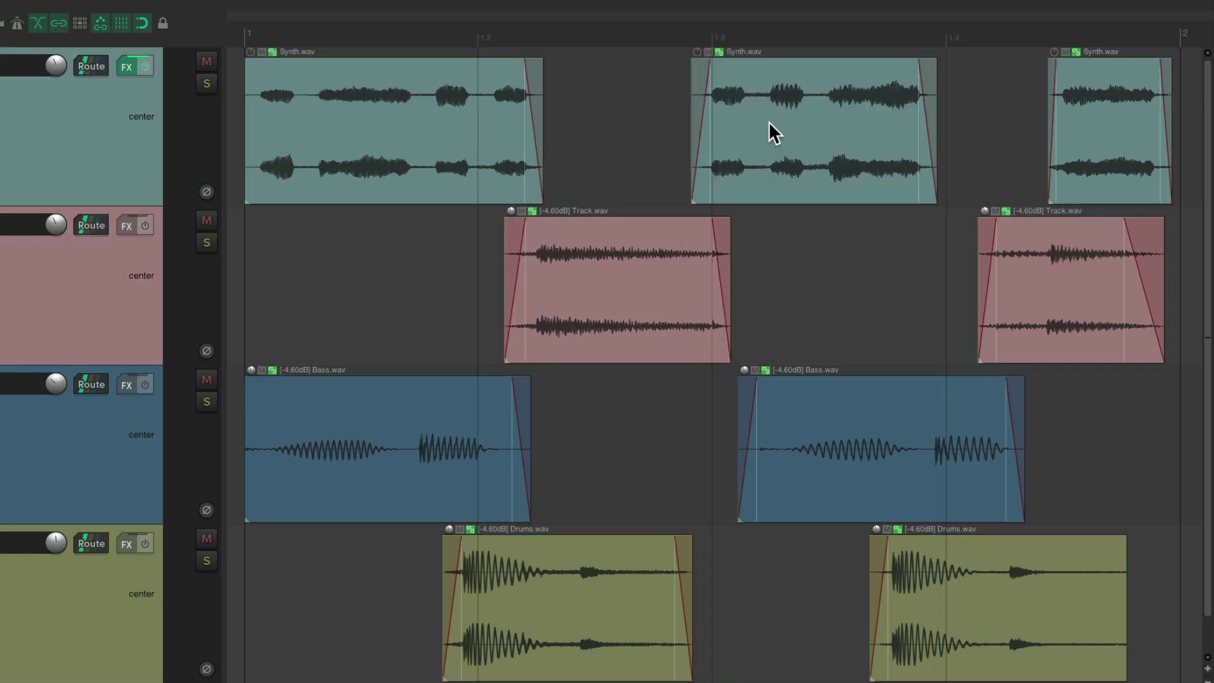
{"action": "left_click_drag", "start_coordinate": [373, 117], "coordinate": [436, 118]}
{"action": "mouse_move", "coordinate": [654, 270]}
{"action": "left_mouse_down"}
{"action": "mouse_move", "coordinate": [626, 271]}
{"action": "mouse_move", "coordinate": [678, 285]}
{"action": "mouse_move", "coordinate": [632, 281]}
{"action": "left_mouse_up"}
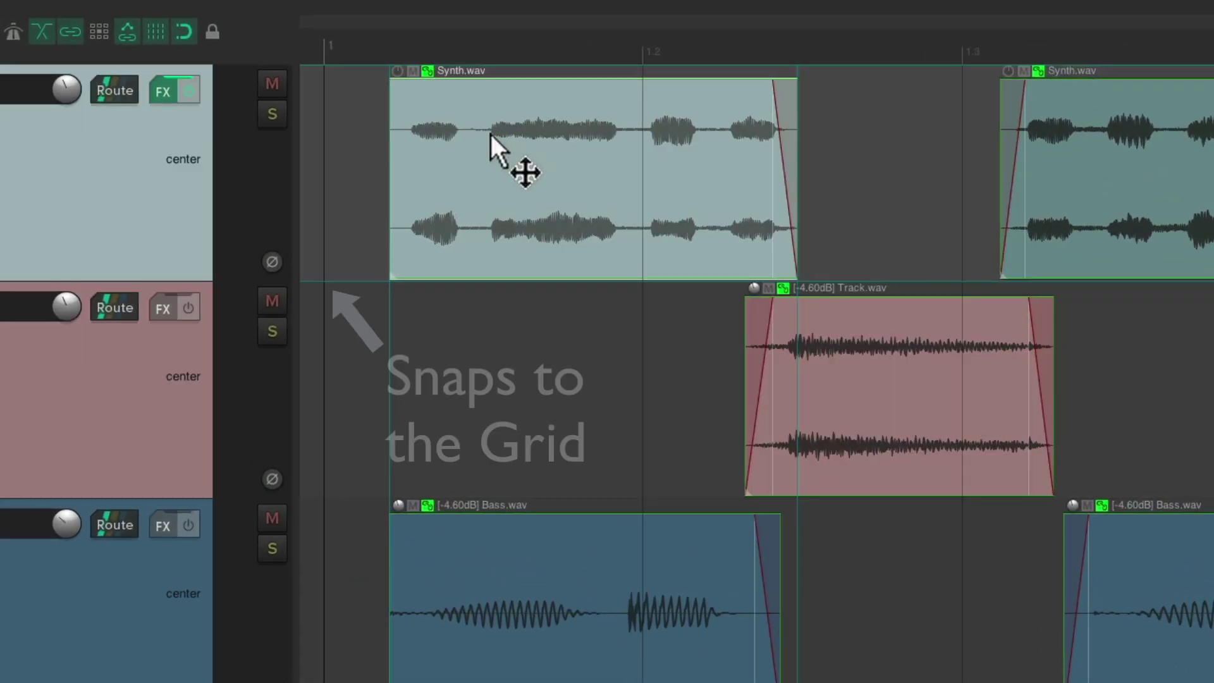
{"action": "left_click_drag", "start_coordinate": [491, 134], "coordinate": [479, 159]}
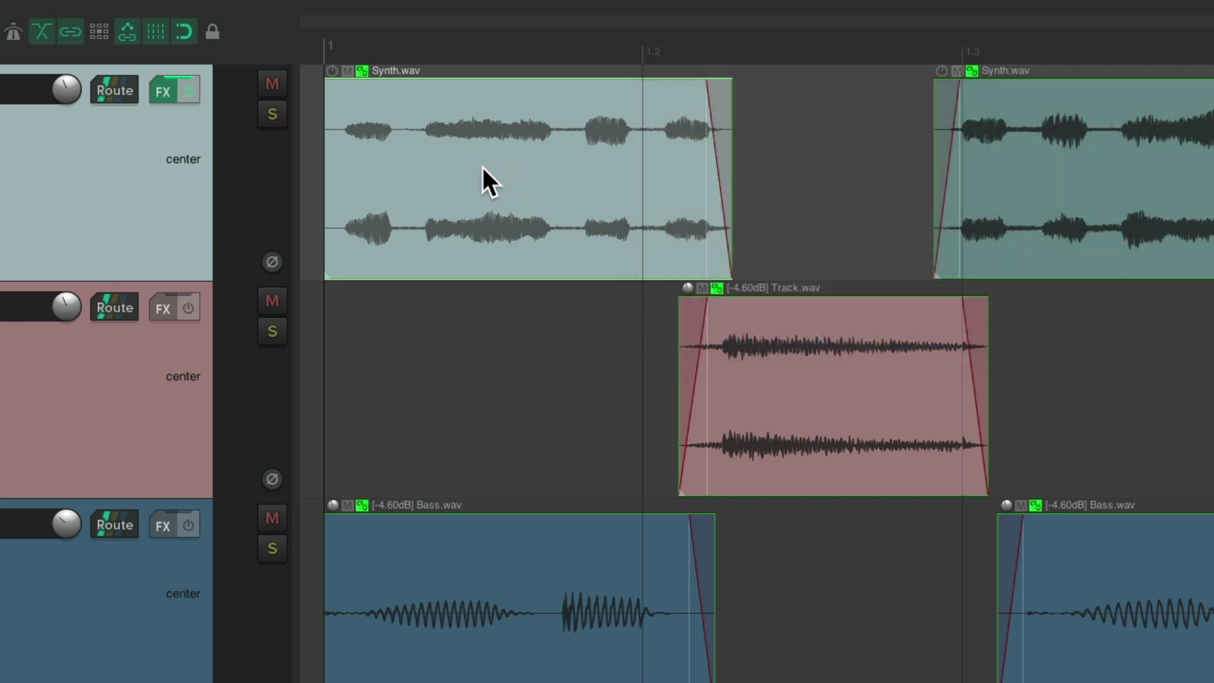
{"action": "left_click_drag", "start_coordinate": [483, 167], "coordinate": [534, 182]}
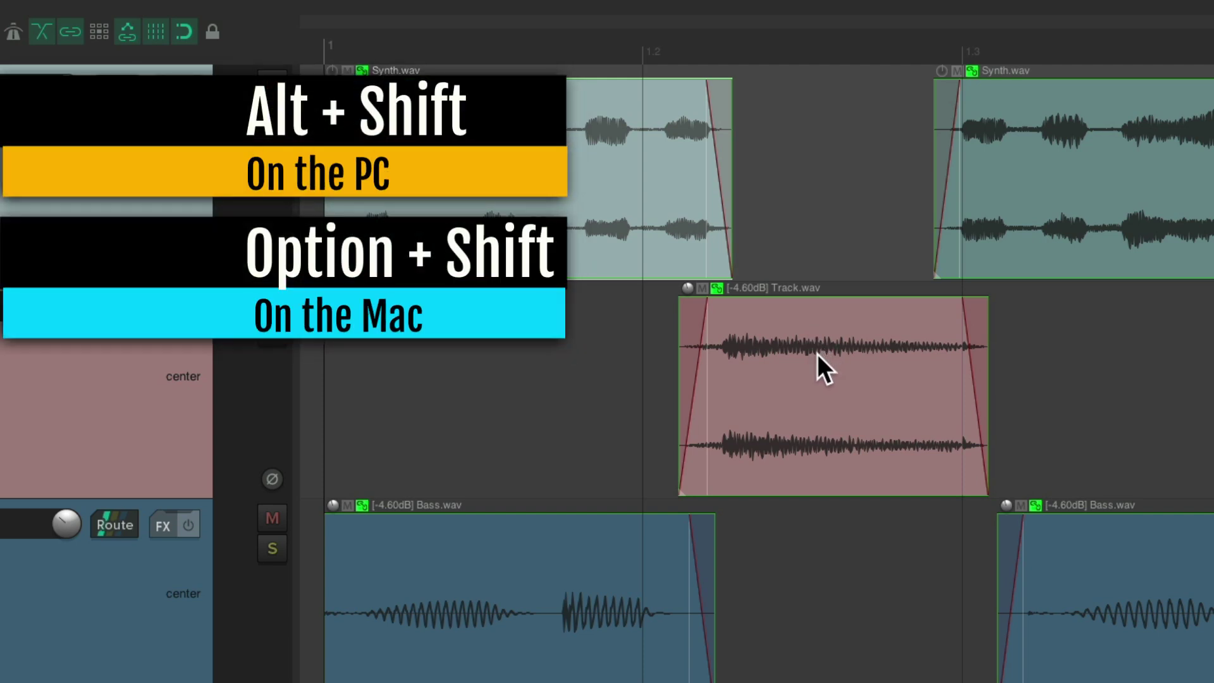
Step: Option+Shift-drag the second Bass.wav item to just before 1.3, leaving the group in place
{"action": "mouse_move", "coordinate": [813, 356]}
{"action": "left_mouse_down"}
{"action": "mouse_move", "coordinate": [849, 358]}
{"action": "mouse_move", "coordinate": [687, 364]}
{"action": "mouse_move", "coordinate": [901, 366]}
{"action": "mouse_move", "coordinate": [687, 369]}
{"action": "mouse_move", "coordinate": [856, 364]}
{"action": "mouse_move", "coordinate": [774, 368]}
{"action": "mouse_move", "coordinate": [805, 367]}
{"action": "left_mouse_up"}
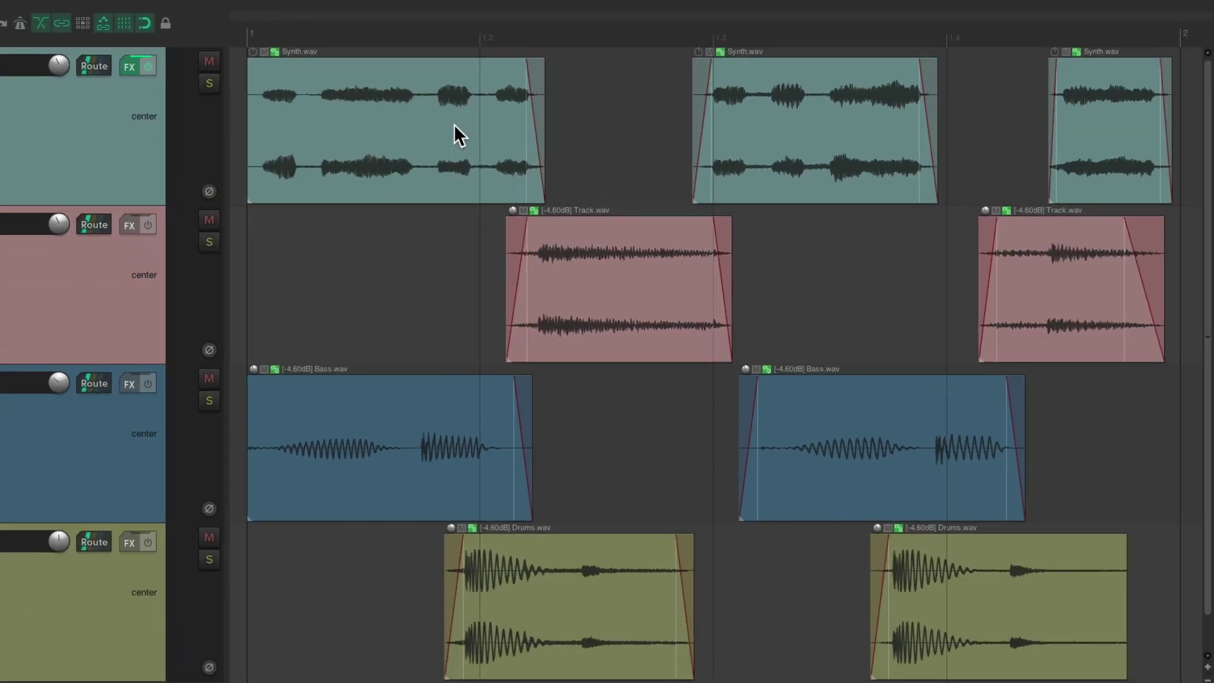
{"action": "left_click_drag", "start_coordinate": [429, 113], "coordinate": [402, 112]}
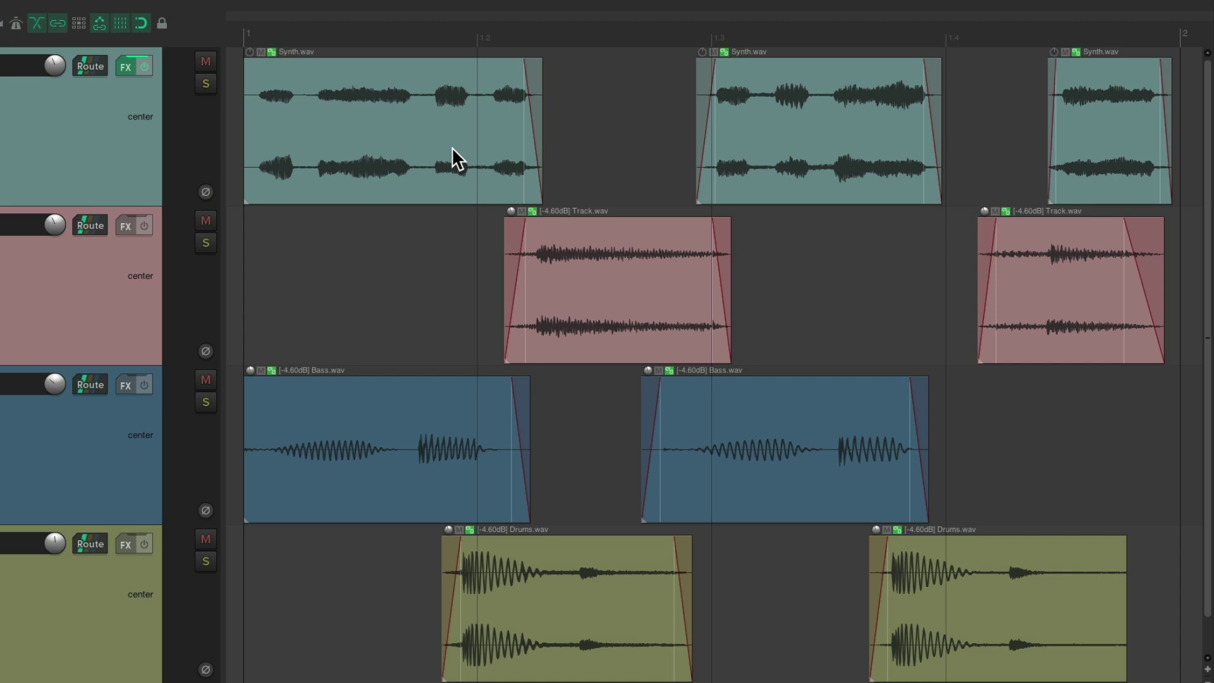
Step: Save the Media item modifiers for this context as 'Ignore Grouping' from Preferences
{"action": "key", "text": "super+comma"}
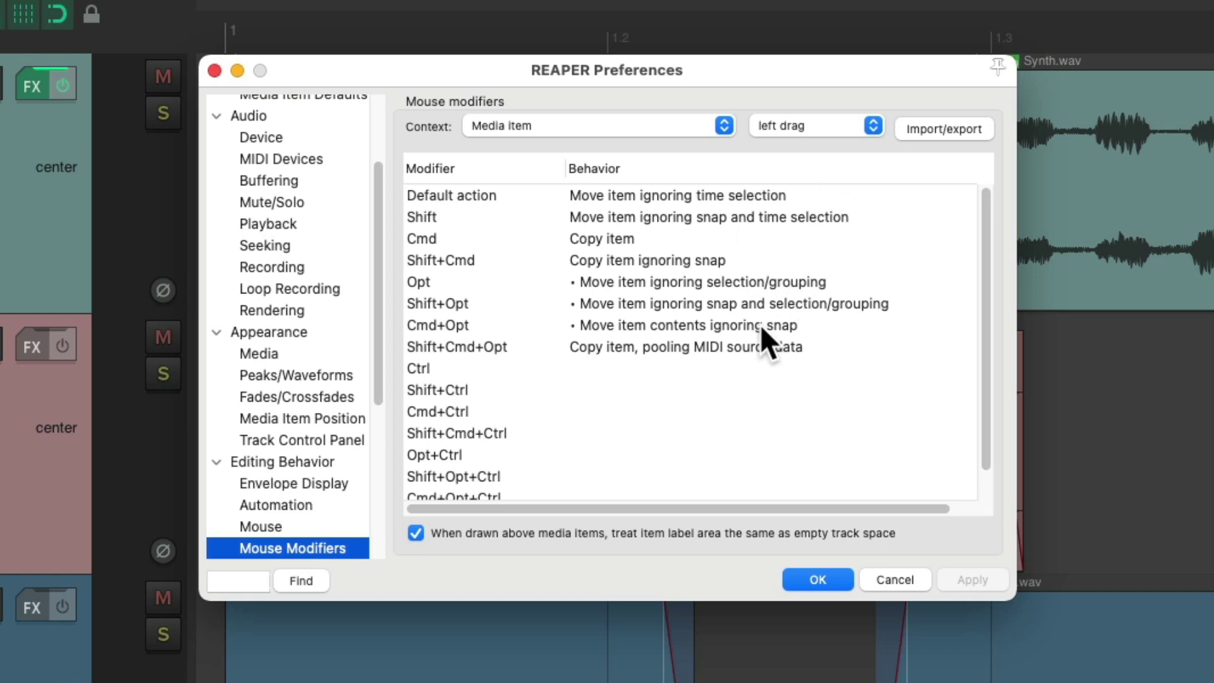
{"action": "left_click", "coordinate": [942, 129]}
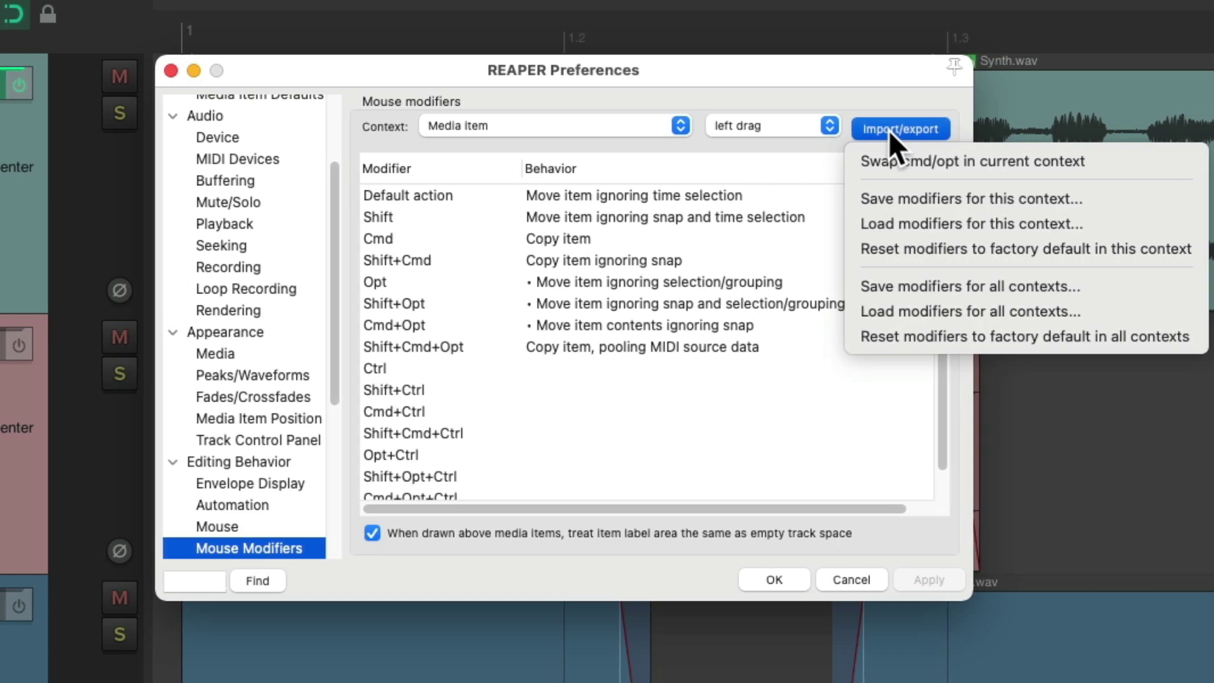
{"action": "left_click", "coordinate": [864, 201]}
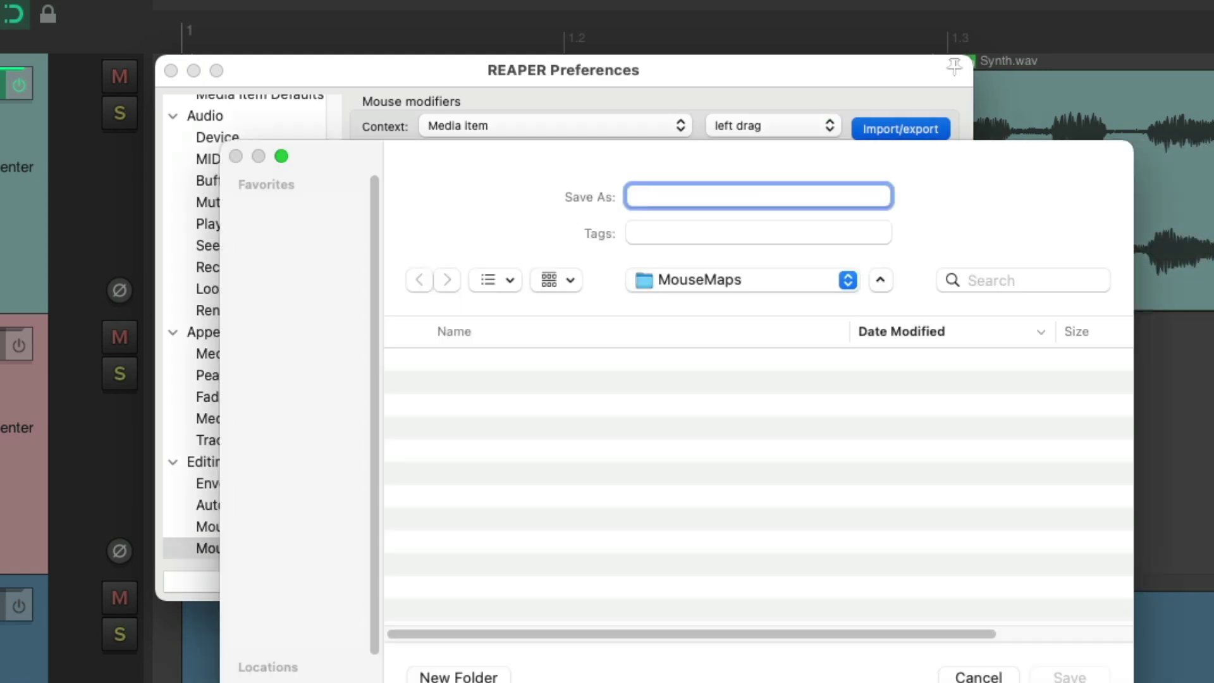
{"action": "type", "text": "Ignore Grouping"}
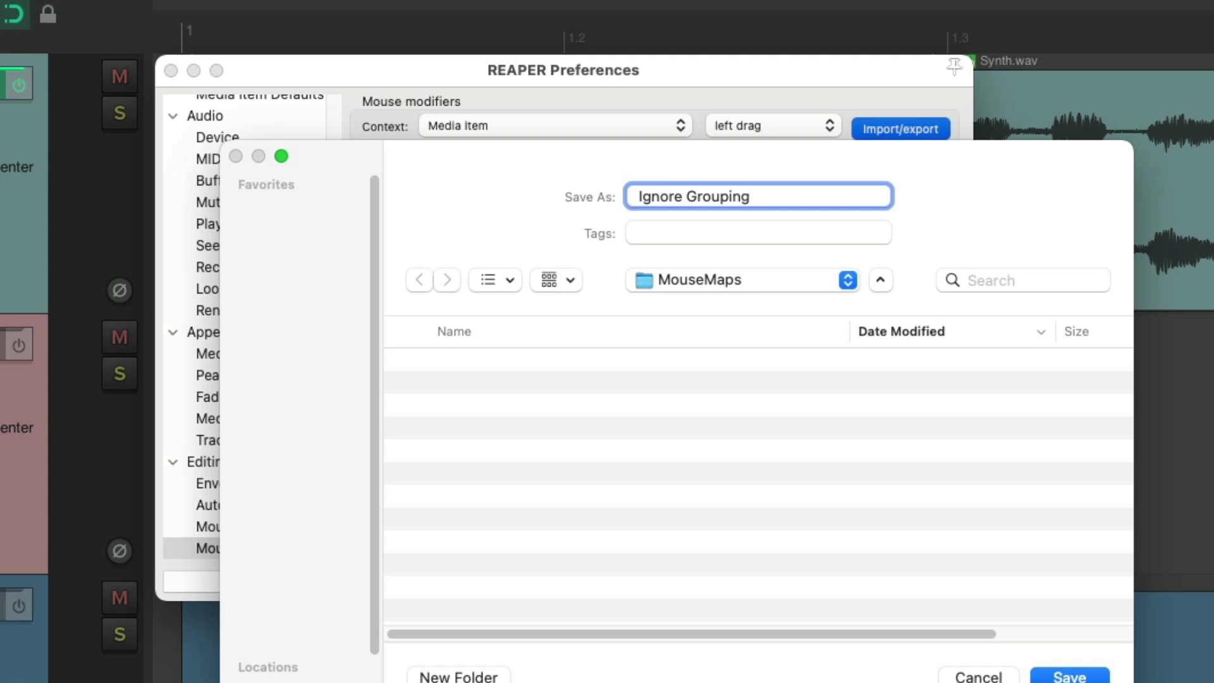
{"action": "key", "text": "Return"}
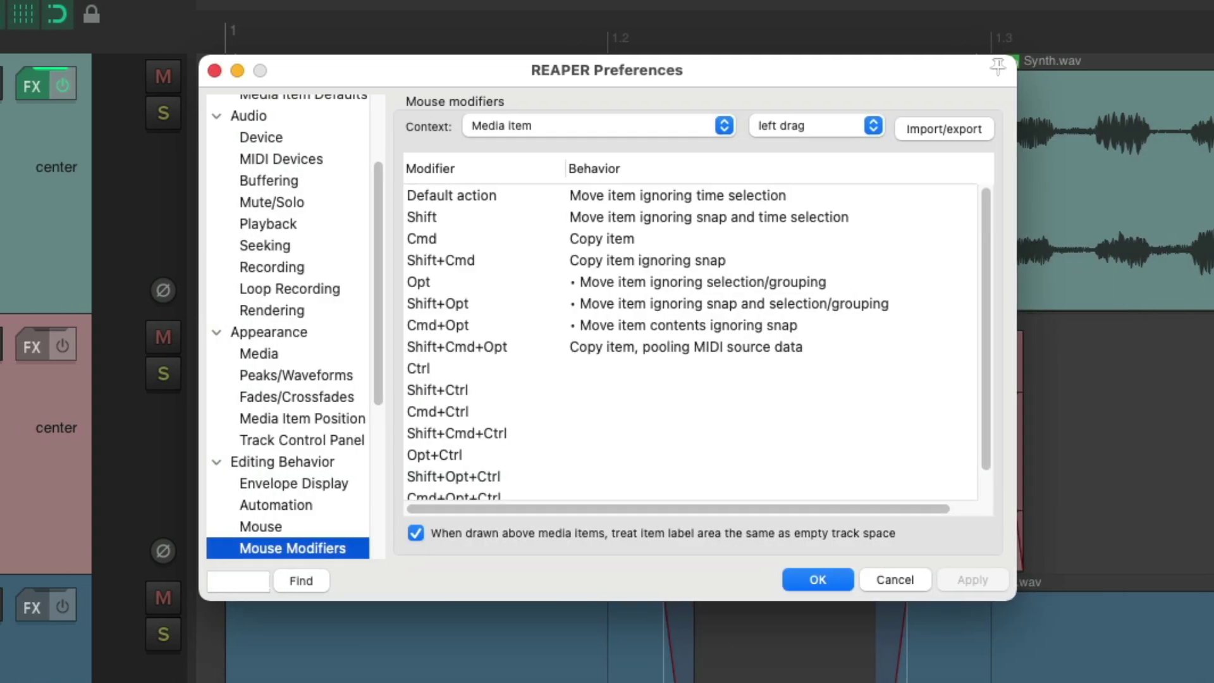
Step: Reset the Media item modifiers to factory defaults, then reload the Ignore Grouping preset
{"action": "left_click", "coordinate": [934, 130]}
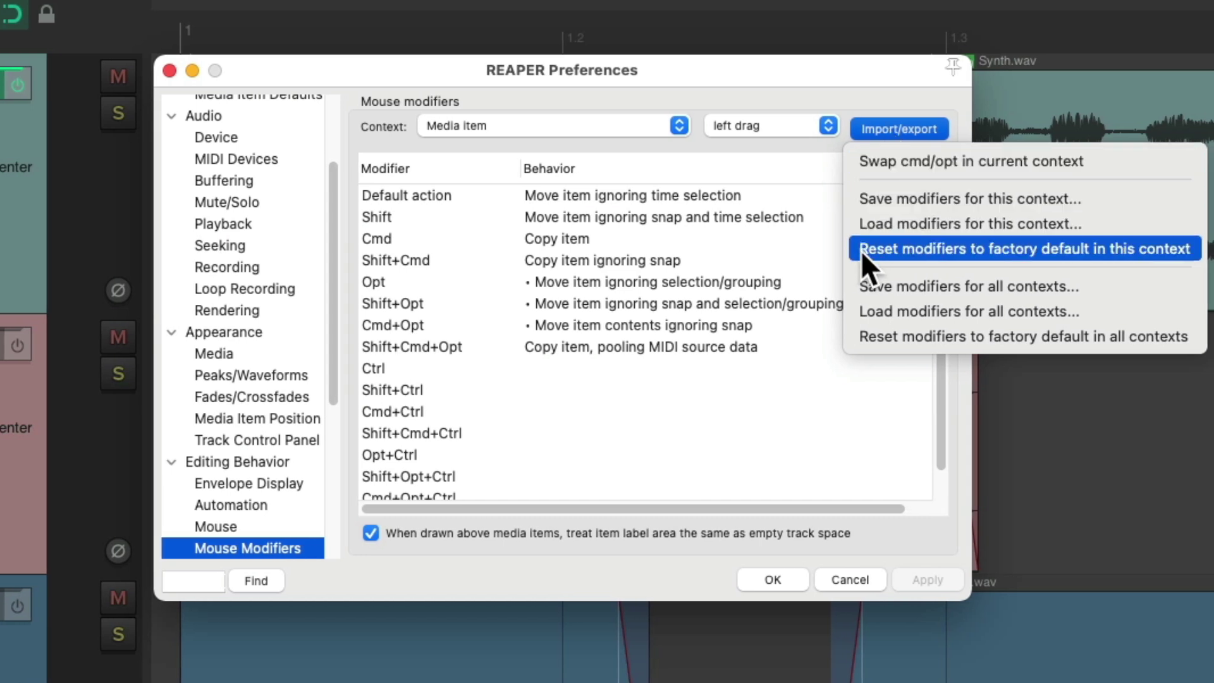
{"action": "left_click", "coordinate": [1007, 251]}
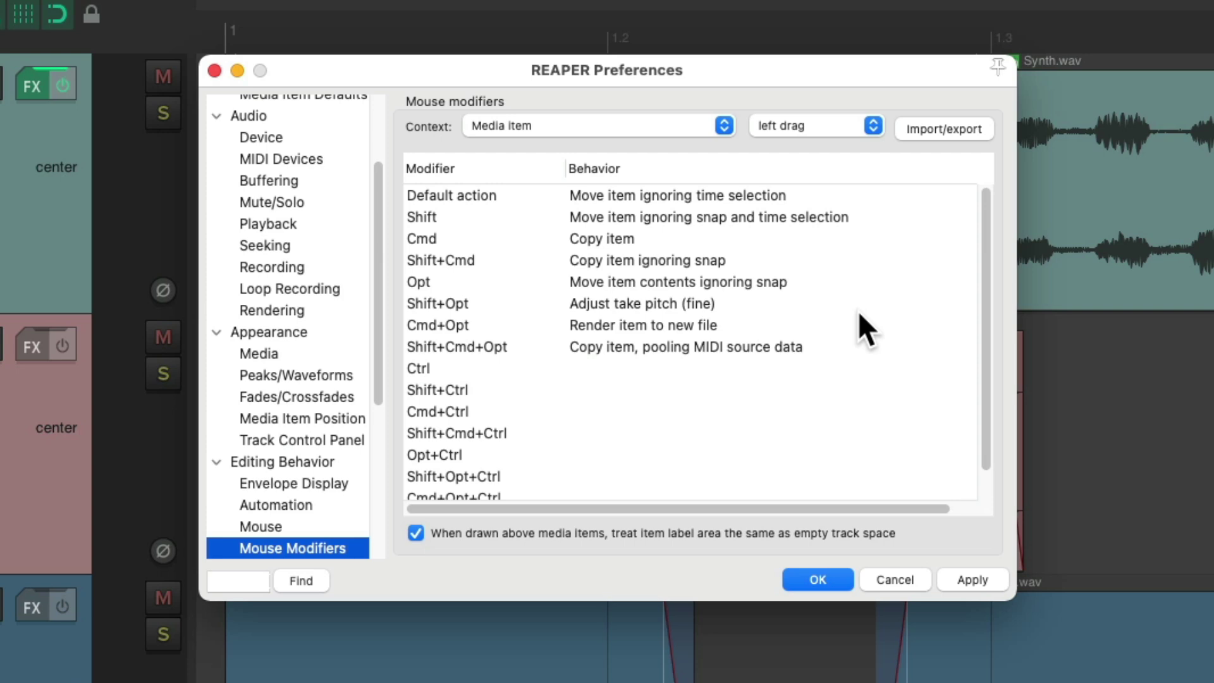
{"action": "left_click", "coordinate": [949, 130]}
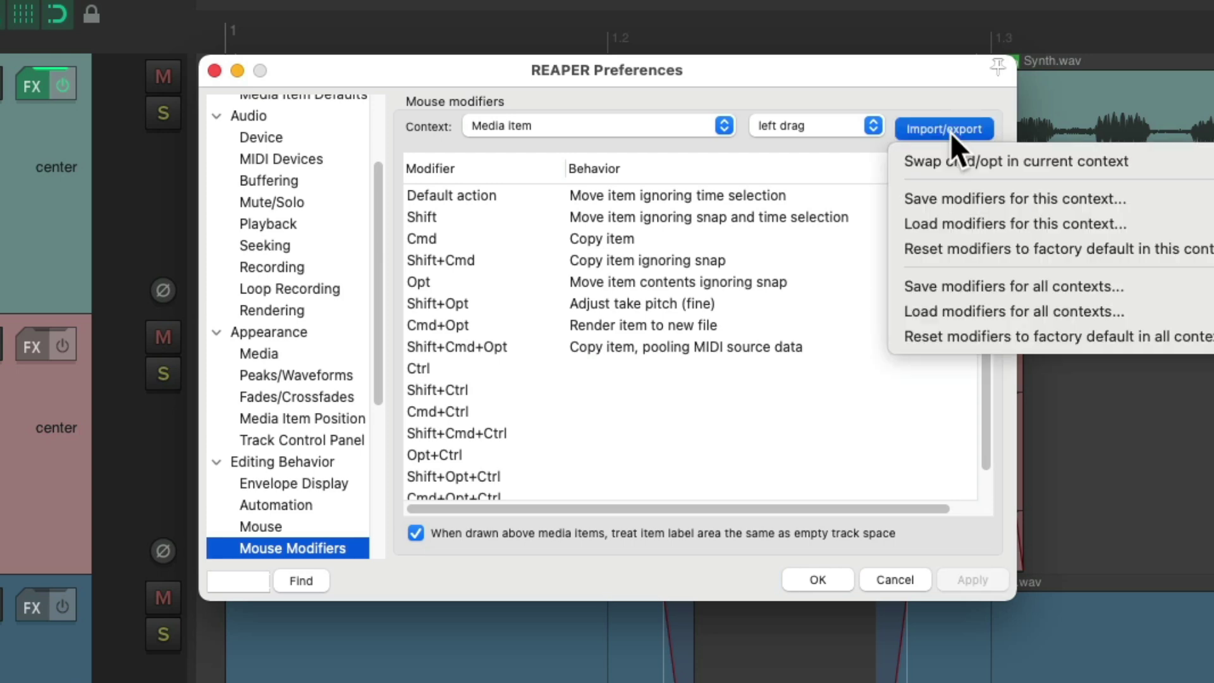
{"action": "left_click", "coordinate": [899, 224]}
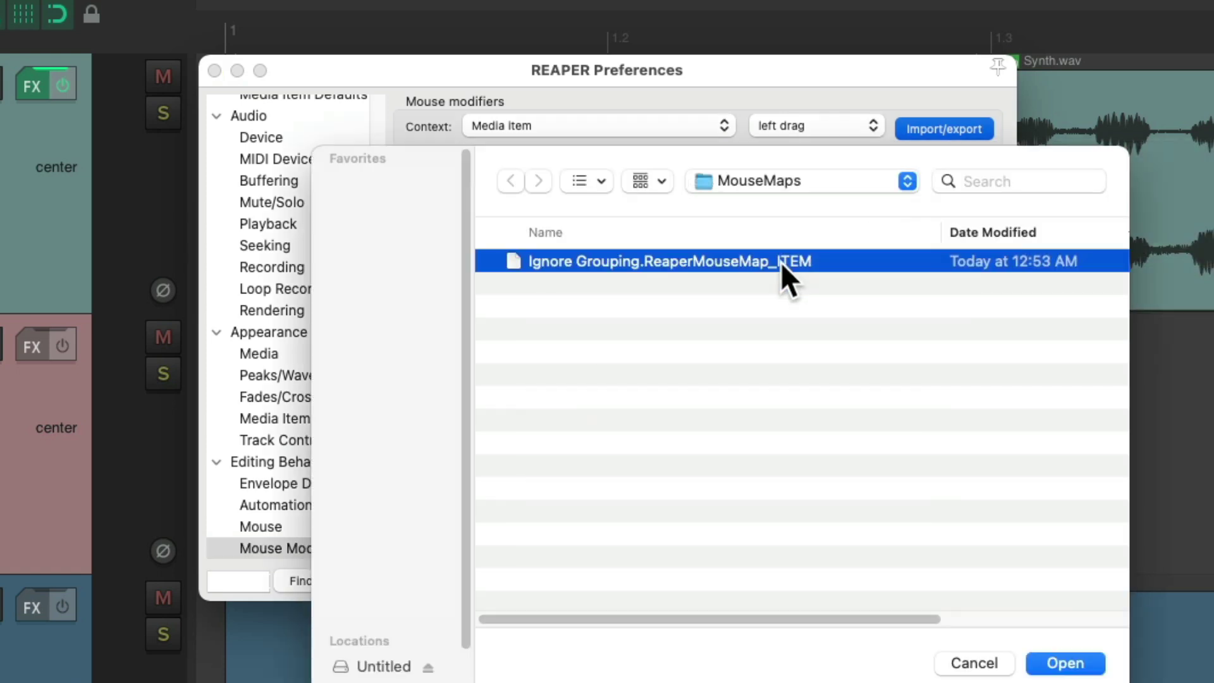
{"action": "double_click", "coordinate": [739, 261]}
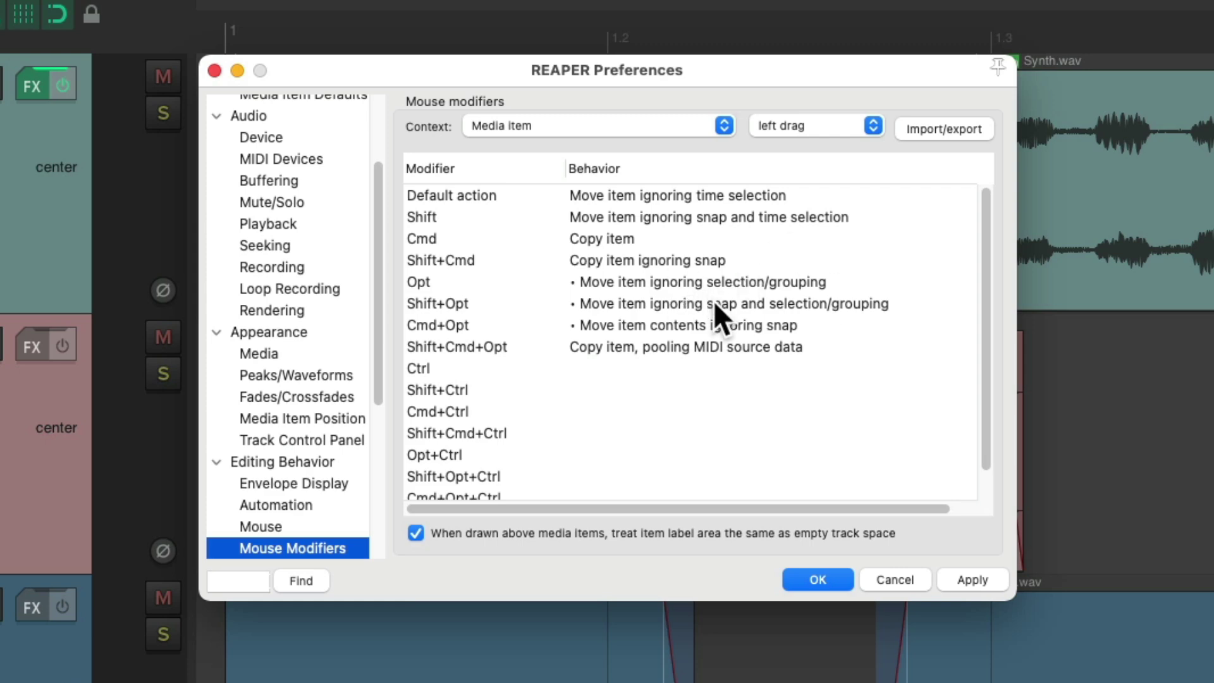
Step: Close Preferences and drag the group to confirm it still moves together
{"action": "left_click", "coordinate": [846, 578]}
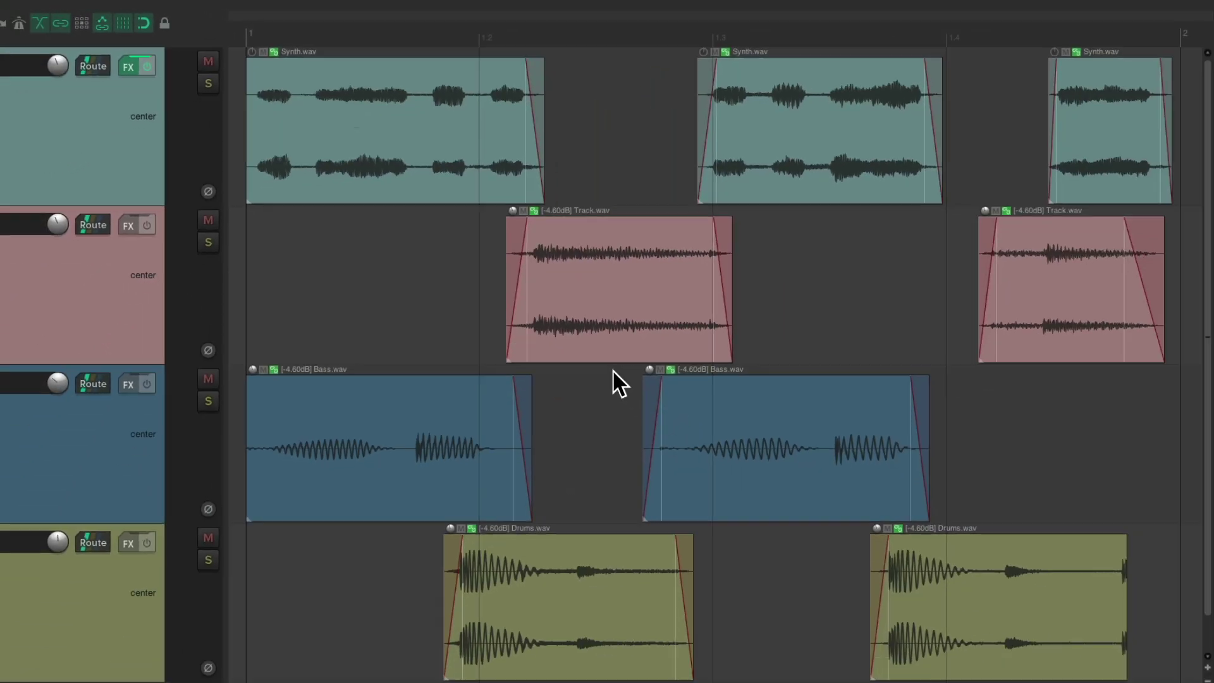
{"action": "mouse_move", "coordinate": [349, 106]}
{"action": "left_mouse_down"}
{"action": "mouse_move", "coordinate": [463, 108]}
{"action": "mouse_move", "coordinate": [356, 113]}
{"action": "left_mouse_up"}
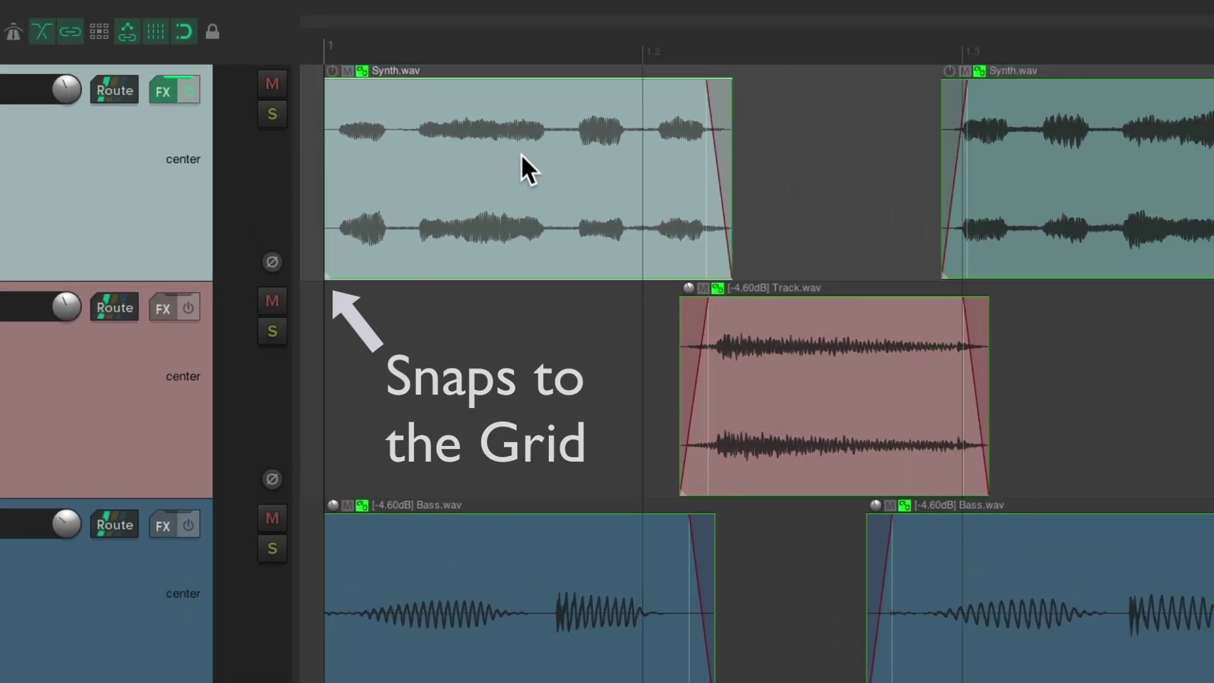
{"action": "mouse_move", "coordinate": [521, 155]}
{"action": "left_mouse_down"}
{"action": "mouse_move", "coordinate": [490, 152]}
{"action": "mouse_move", "coordinate": [597, 158]}
{"action": "mouse_move", "coordinate": [474, 159]}
{"action": "mouse_move", "coordinate": [548, 159]}
{"action": "mouse_move", "coordinate": [498, 159]}
{"action": "left_mouse_up"}
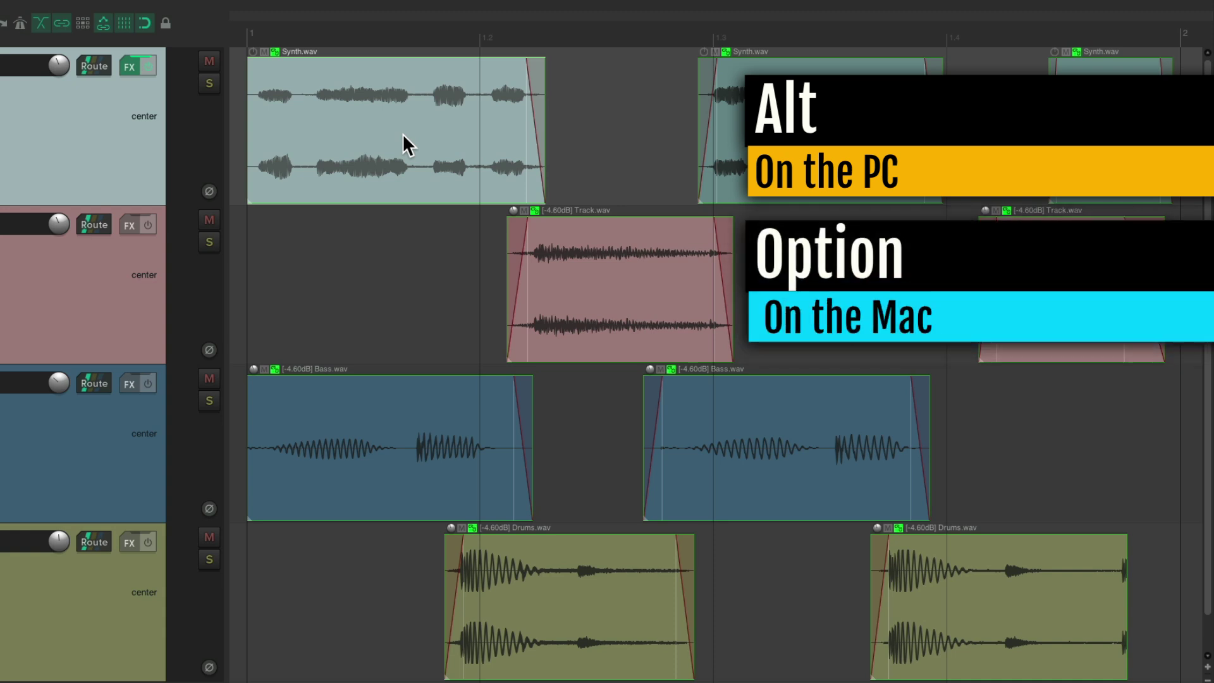
Step: Option-drag the middle Synth.wav to 1.3 and the first Track.wav to 1.2 individually
{"action": "left_click_drag", "start_coordinate": [588, 287], "coordinate": [661, 306]}
{"action": "key", "text": "ctrl+z"}
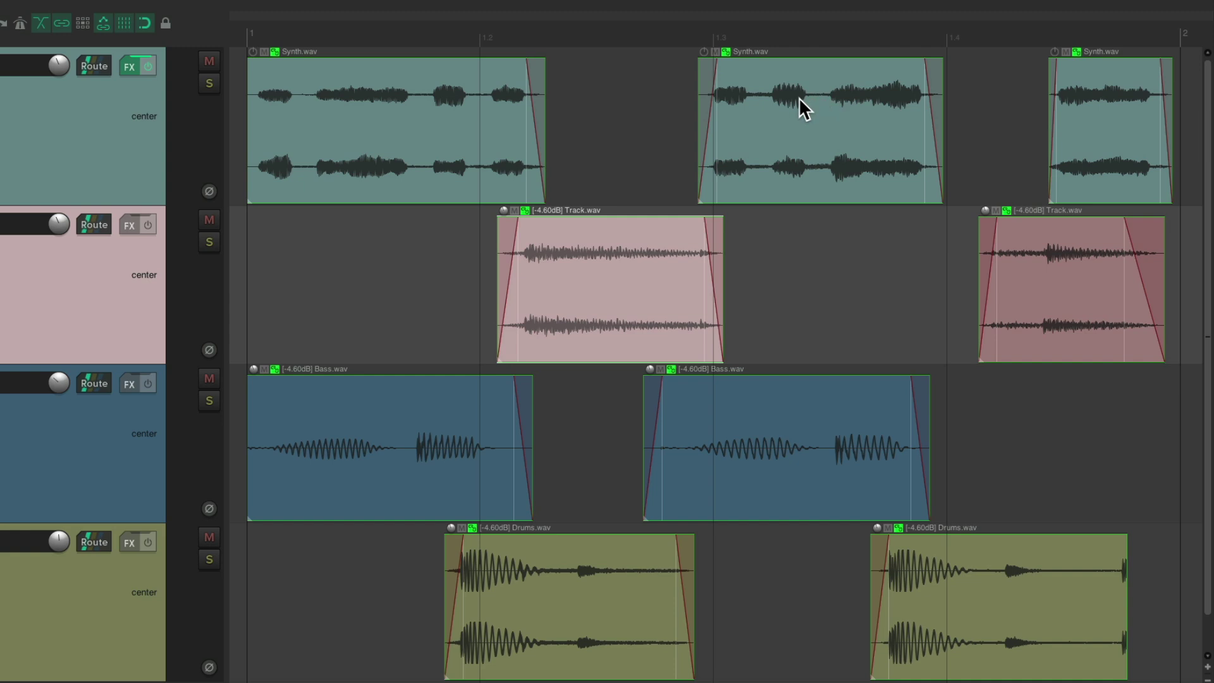
{"action": "mouse_move", "coordinate": [794, 100]}
{"action": "left_mouse_down"}
{"action": "mouse_move", "coordinate": [699, 105]}
{"action": "mouse_move", "coordinate": [836, 110]}
{"action": "mouse_move", "coordinate": [808, 112]}
{"action": "left_mouse_up"}
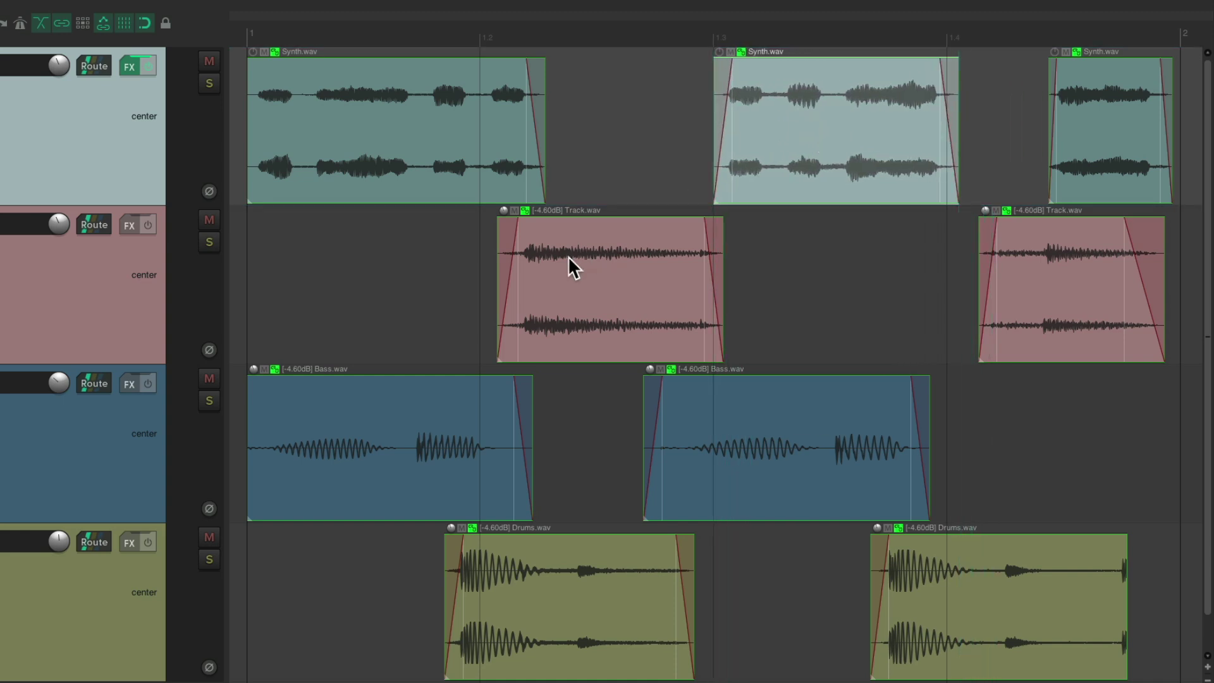
{"action": "mouse_move", "coordinate": [567, 258]}
{"action": "left_mouse_down"}
{"action": "mouse_move", "coordinate": [589, 257]}
{"action": "mouse_move", "coordinate": [556, 257]}
{"action": "mouse_move", "coordinate": [607, 258]}
{"action": "mouse_move", "coordinate": [559, 262]}
{"action": "left_mouse_up"}
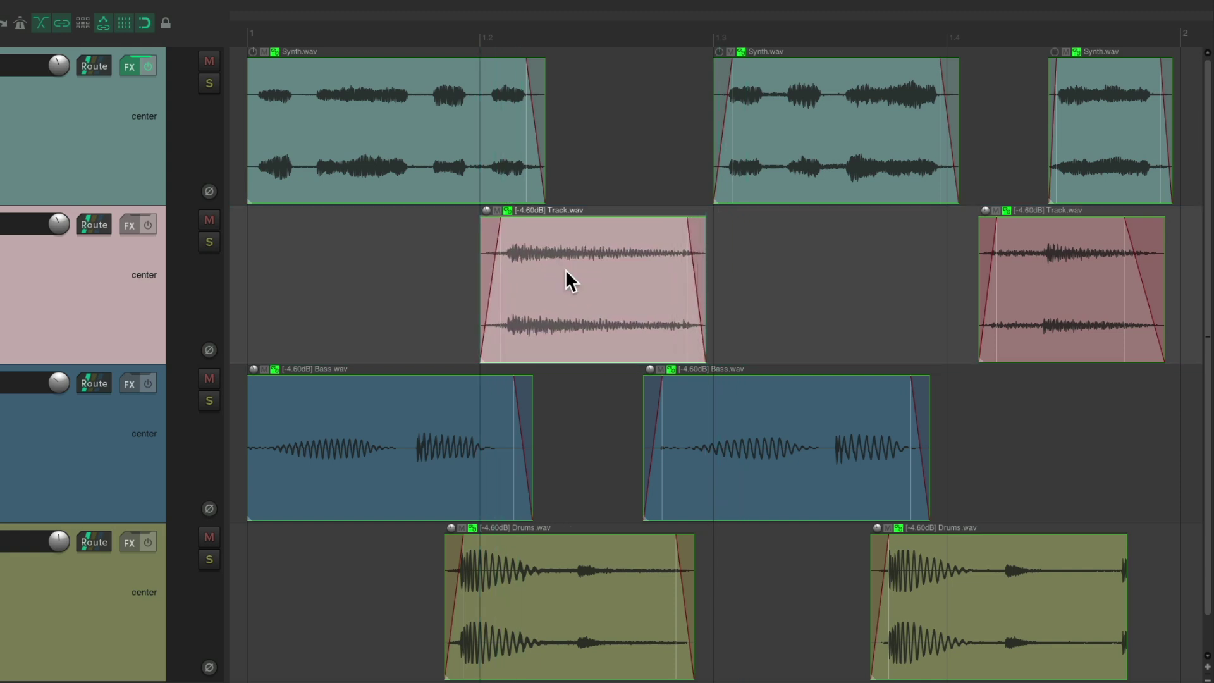
{"action": "left_click", "coordinate": [379, 119]}
{"action": "scroll", "coordinate": [509, 126], "scroll_direction": "left", "scroll_amount": 3}
{"action": "scroll", "coordinate": [390, 130], "scroll_direction": "right", "scroll_amount": 3}
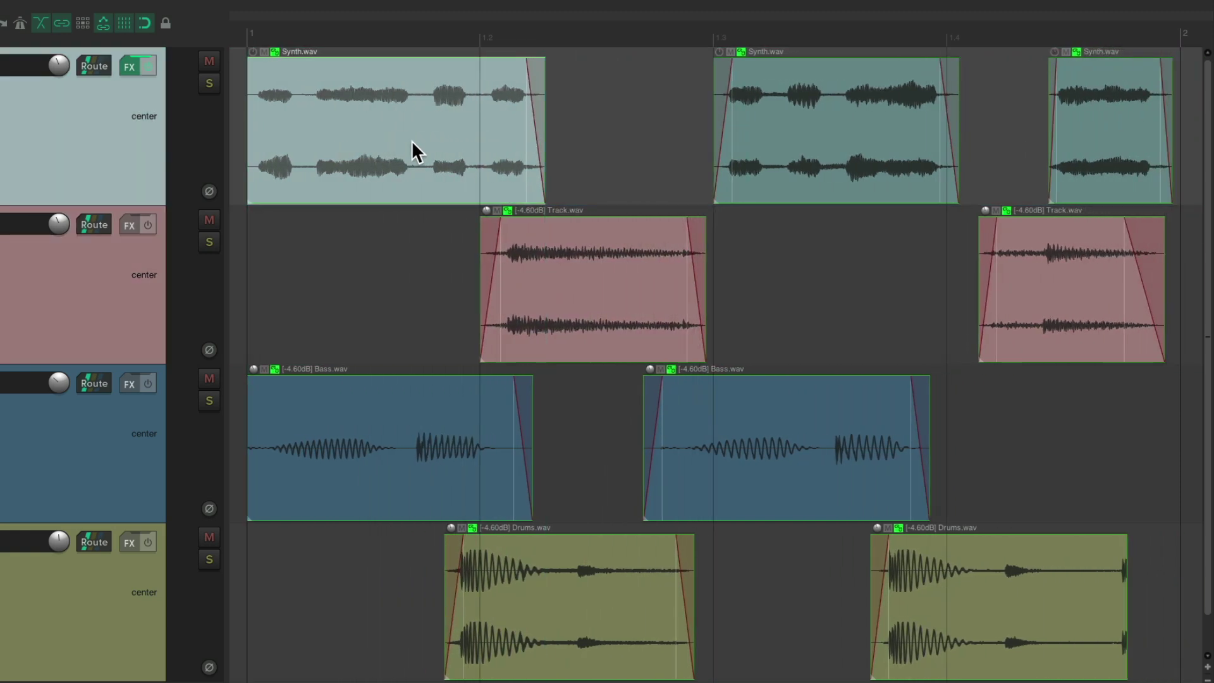